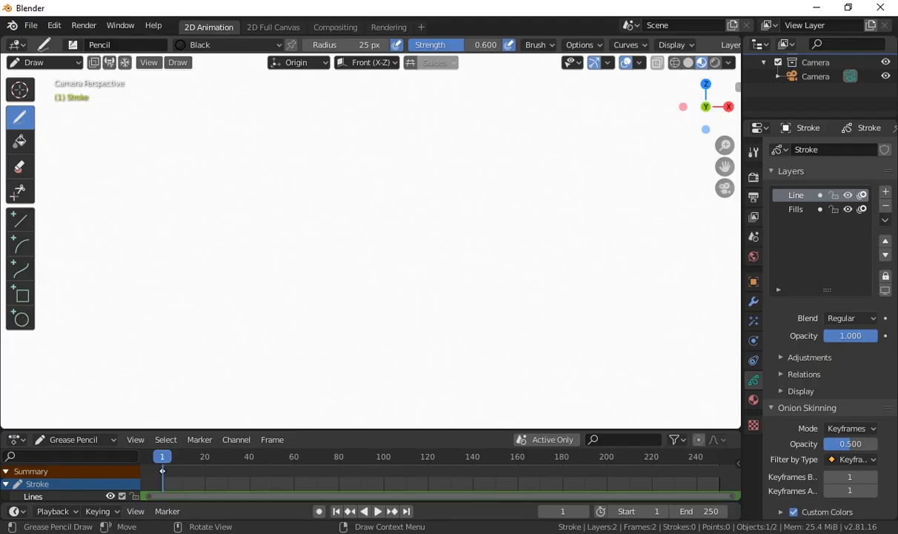
Draw a smiling face with an outline, two eyes and a curved mouth on the canvas
mouse_move(327, 153)
left_mouse_down()
mouse_move(341, 164)
mouse_move(341, 275)
mouse_move(307, 145)
left_mouse_up()
mouse_move(259, 195)
left_mouse_down()
mouse_move(261, 213)
mouse_move(264, 190)
mouse_move(293, 211)
left_mouse_up()
left_click_drag(243, 237, 321, 242)
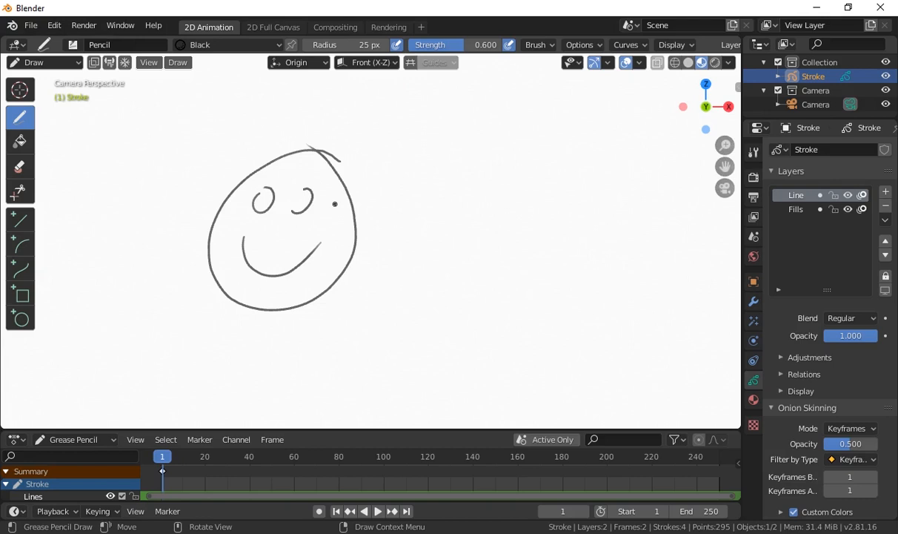
Undo all the strokes of the smiling face
key("ctrl+z")
key("ctrl+z")
key("ctrl+z")
key("ctrl+z")
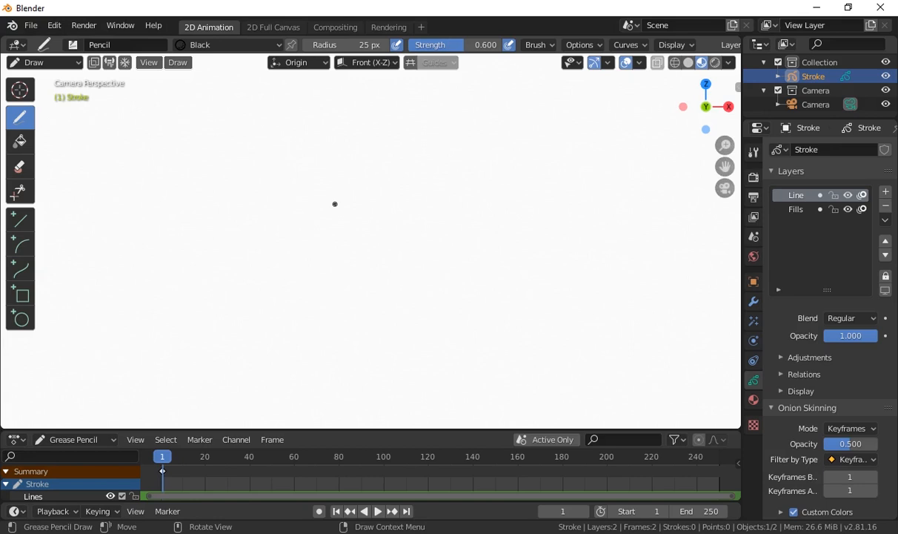
Handwrite FILM near the middle of the canvas and draw a box around it
mouse_move(278, 266)
left_mouse_down()
mouse_move(274, 300)
mouse_move(301, 264)
left_mouse_up()
mouse_move(277, 283)
left_mouse_down()
mouse_move(290, 279)
mouse_move(309, 297)
left_mouse_up()
mouse_move(318, 276)
left_mouse_down()
mouse_move(321, 293)
mouse_move(348, 298)
left_mouse_up()
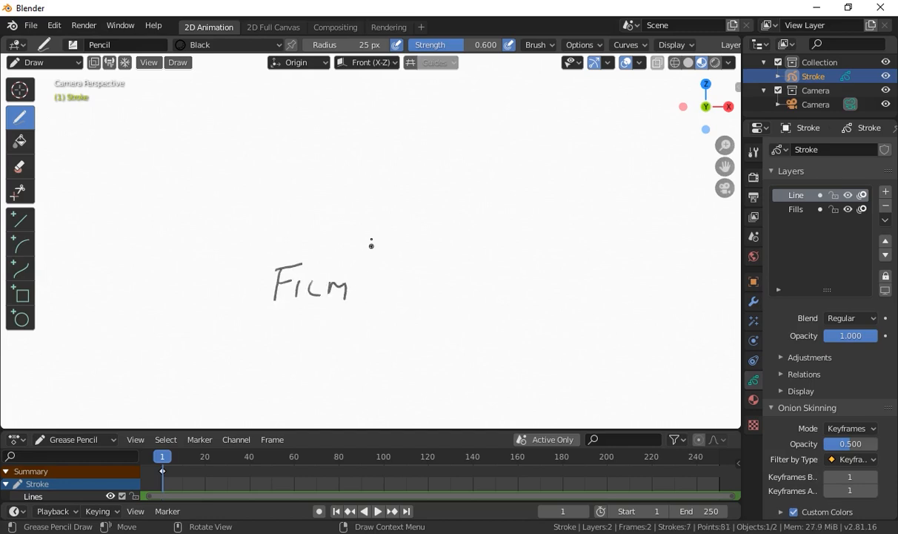
left_click_drag(363, 209, 358, 324)
mouse_move(265, 219)
left_mouse_down()
mouse_move(256, 335)
mouse_move(362, 330)
mouse_move(363, 216)
left_mouse_up()
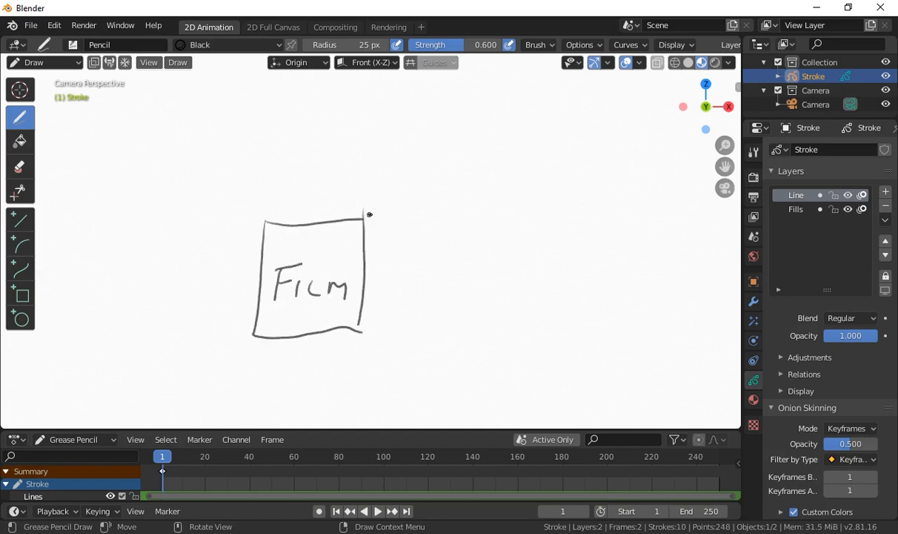
Handwrite BACKGROUND above and to the left of the FILM box
left_click_drag(125, 202, 124, 239)
mouse_move(124, 202)
left_mouse_down()
mouse_move(138, 219)
mouse_move(125, 238)
left_mouse_up()
left_click_drag(157, 238, 167, 225)
left_click_drag(183, 218, 184, 228)
mouse_move(188, 210)
left_mouse_down()
mouse_move(187, 229)
mouse_move(215, 224)
left_mouse_up()
mouse_move(221, 212)
left_mouse_down()
mouse_move(235, 224)
mouse_move(242, 212)
left_mouse_up()
mouse_move(250, 211)
left_mouse_down()
mouse_move(264, 221)
mouse_move(275, 208)
left_mouse_up()
left_click_drag(281, 206, 283, 219)
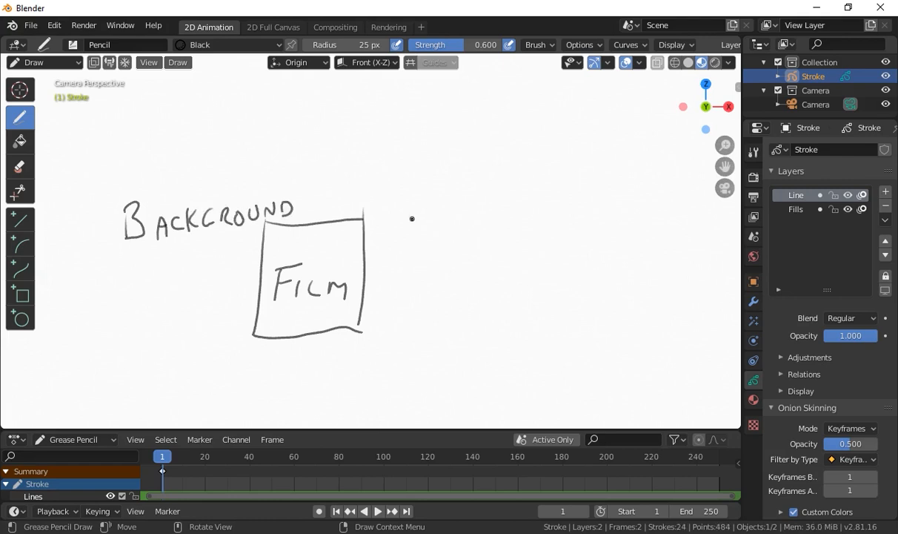
Handwrite ANIMATION to the right of the FILM box, level with BACKGROUND
left_click_drag(411, 226, 426, 224)
left_click_drag(413, 216, 432, 205)
mouse_move(433, 205)
left_mouse_down()
mouse_move(445, 203)
mouse_move(450, 224)
left_mouse_up()
left_click_drag(455, 225, 498, 223)
left_click_drag(486, 215, 513, 205)
left_click_drag(506, 205, 507, 222)
mouse_move(517, 205)
left_mouse_down()
mouse_move(517, 222)
mouse_move(528, 206)
left_mouse_up()
left_click_drag(544, 222, 560, 205)
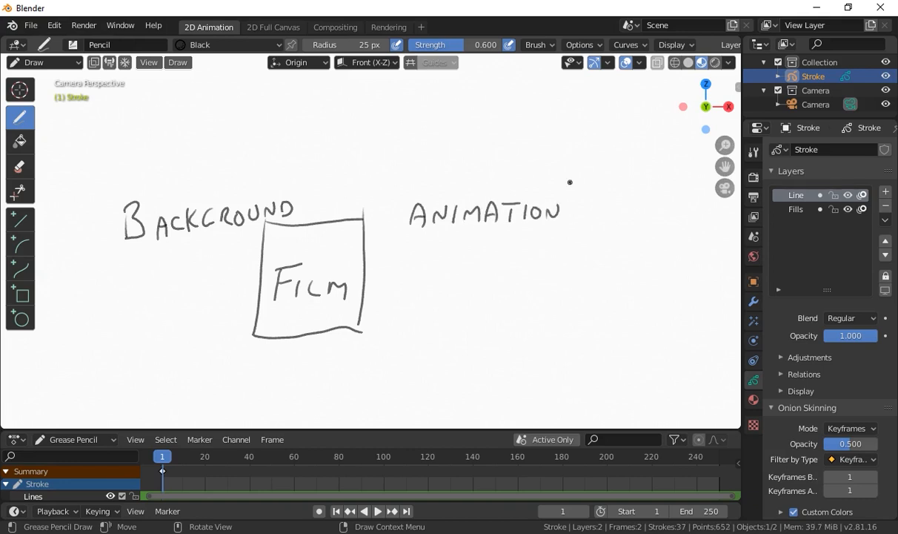
Handwrite PROPS below and to the left of the FILM box
mouse_move(98, 352)
left_mouse_down()
mouse_move(98, 376)
mouse_move(99, 364)
left_mouse_up()
mouse_move(113, 376)
left_mouse_down()
mouse_move(121, 362)
mouse_move(139, 365)
mouse_move(141, 376)
left_mouse_up()
left_click_drag(142, 354, 155, 375)
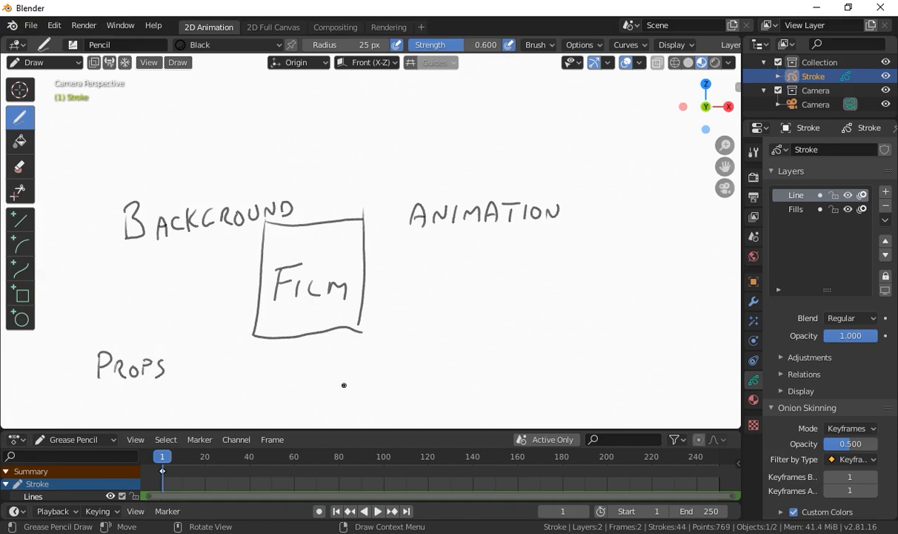
Handwrite EFFECTS below and to the right of the FILM box
left_click_drag(344, 379, 363, 395)
mouse_move(345, 379)
left_mouse_down()
mouse_move(359, 377)
mouse_move(357, 385)
left_mouse_up()
left_click_drag(375, 376, 372, 393)
mouse_move(374, 377)
left_mouse_down()
mouse_move(387, 375)
mouse_move(381, 383)
left_mouse_up()
left_click_drag(393, 378, 390, 392)
left_click_drag(393, 378, 408, 376)
left_click_drag(394, 385, 428, 396)
mouse_move(414, 377)
left_mouse_down()
mouse_move(426, 377)
mouse_move(423, 385)
left_mouse_up()
mouse_move(446, 379)
left_mouse_down()
mouse_move(445, 396)
mouse_move(468, 378)
left_mouse_up()
mouse_move(457, 380)
left_mouse_down()
mouse_move(457, 398)
mouse_move(469, 401)
left_mouse_up()
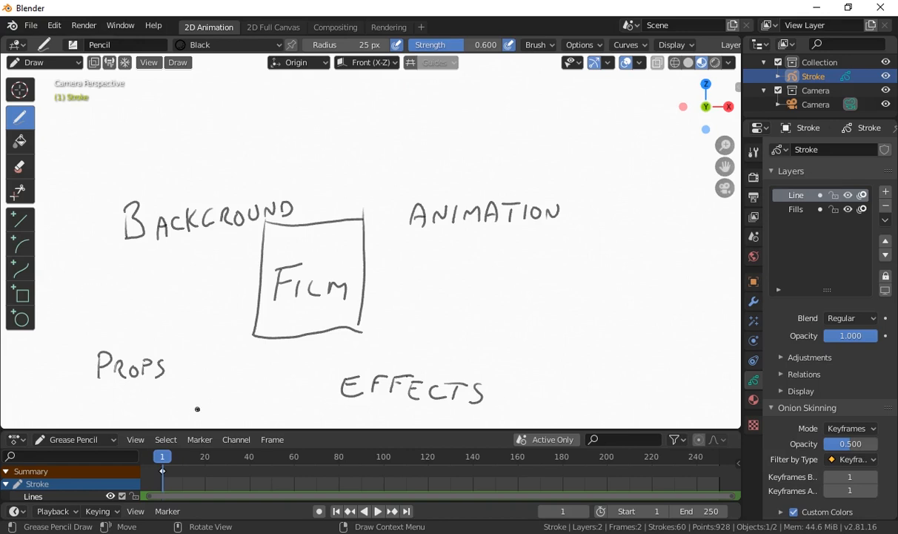
Handwrite OL between PROPS and EFFECTS, and draw adjoining boxes around all the labels surrounding FILM
mouse_move(199, 405)
left_mouse_down()
mouse_move(194, 421)
mouse_move(200, 404)
mouse_move(238, 418)
left_mouse_up()
mouse_move(258, 288)
left_mouse_down()
mouse_move(80, 273)
mouse_move(267, 150)
mouse_move(319, 215)
mouse_move(315, 223)
mouse_move(438, 169)
mouse_move(588, 283)
mouse_move(482, 326)
mouse_move(364, 321)
left_mouse_up()
mouse_move(500, 329)
left_mouse_down()
mouse_move(504, 370)
mouse_move(363, 418)
mouse_move(325, 325)
left_mouse_up()
left_click_drag(329, 416, 330, 427)
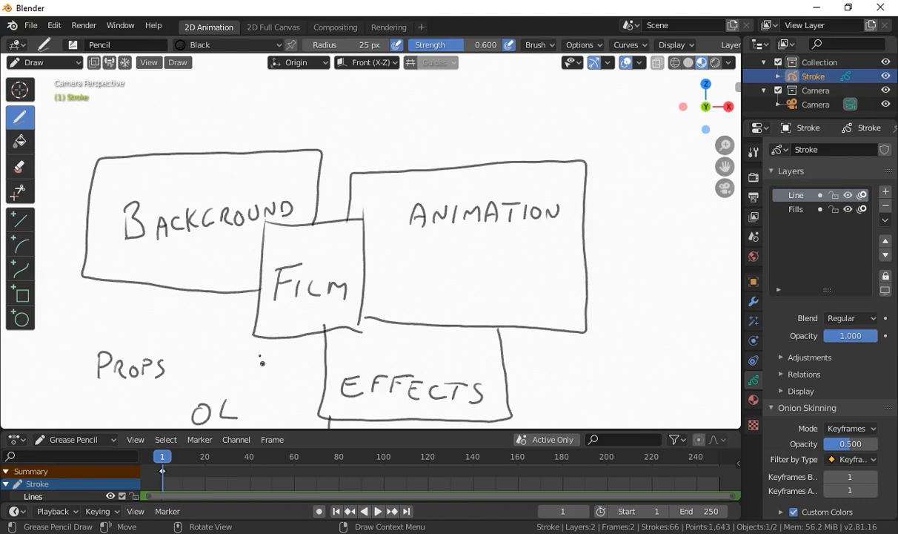
left_click_drag(259, 312, 181, 426)
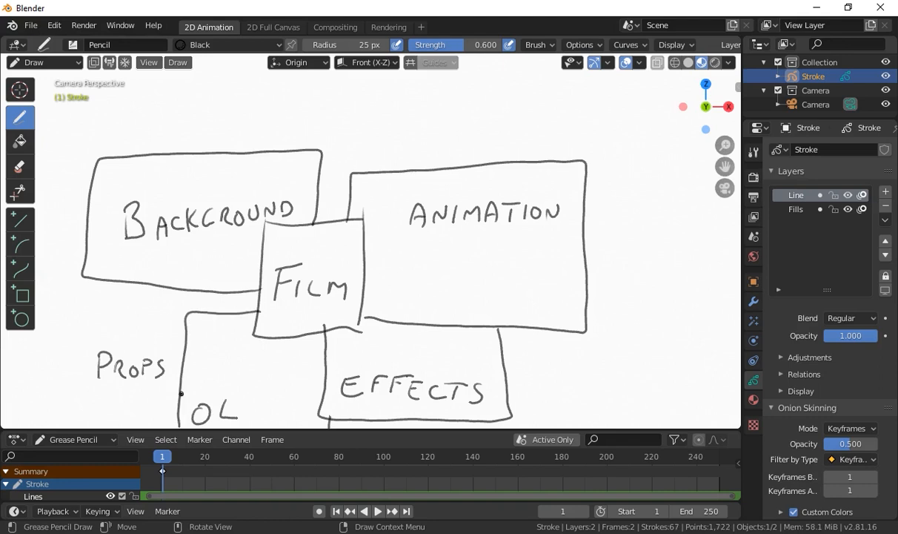
mouse_move(181, 393)
left_mouse_down()
mouse_move(76, 291)
mouse_move(89, 276)
left_mouse_up()
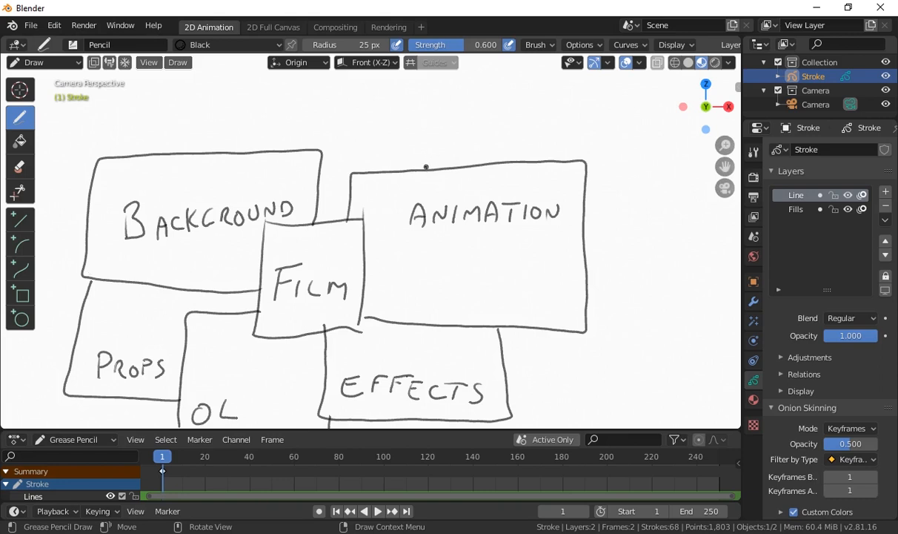
Draw an arrow from the ANIMATION box toward the Outliner and rename the Stroke object to Stroke-Animation
mouse_move(416, 167)
left_mouse_down()
mouse_move(439, 133)
mouse_move(683, 99)
mouse_move(657, 115)
left_mouse_up()
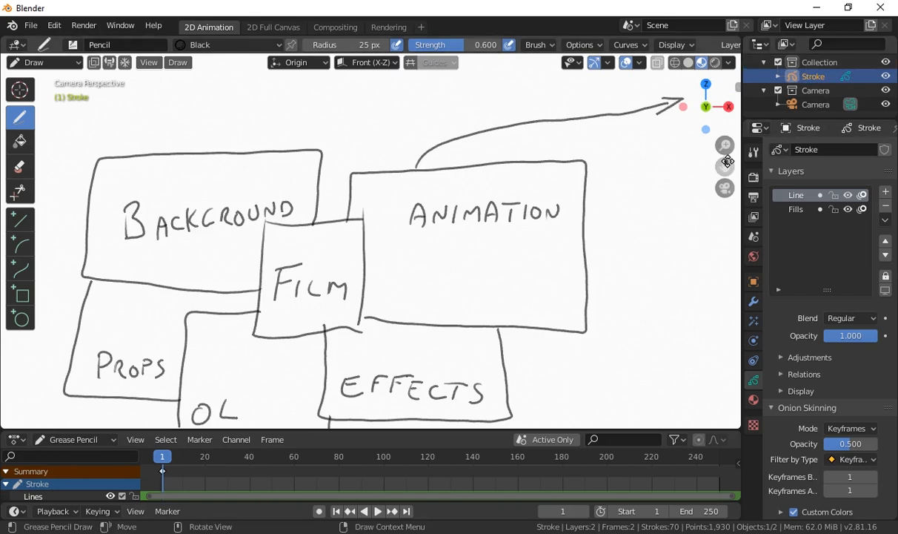
left_click_drag(742, 162, 705, 163)
double_click(778, 76)
type("-")
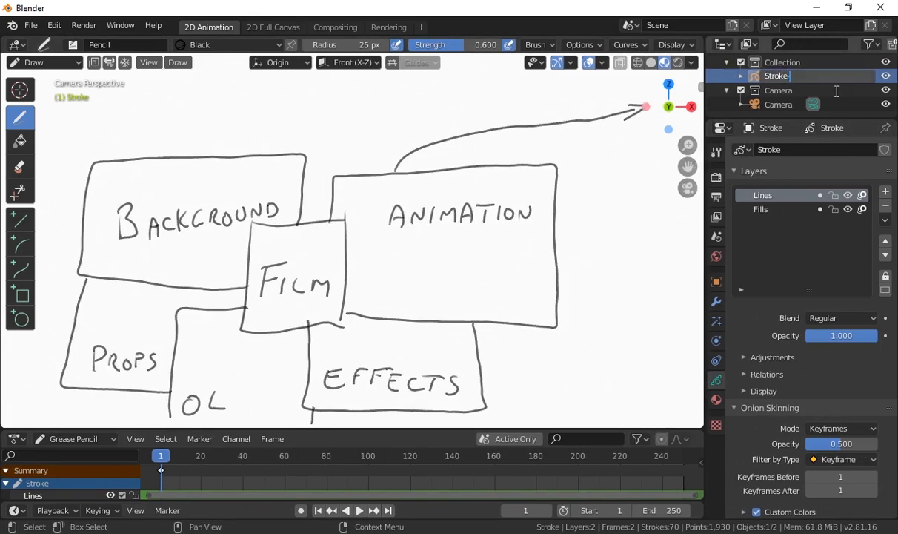
type("Animation")
key("Return")
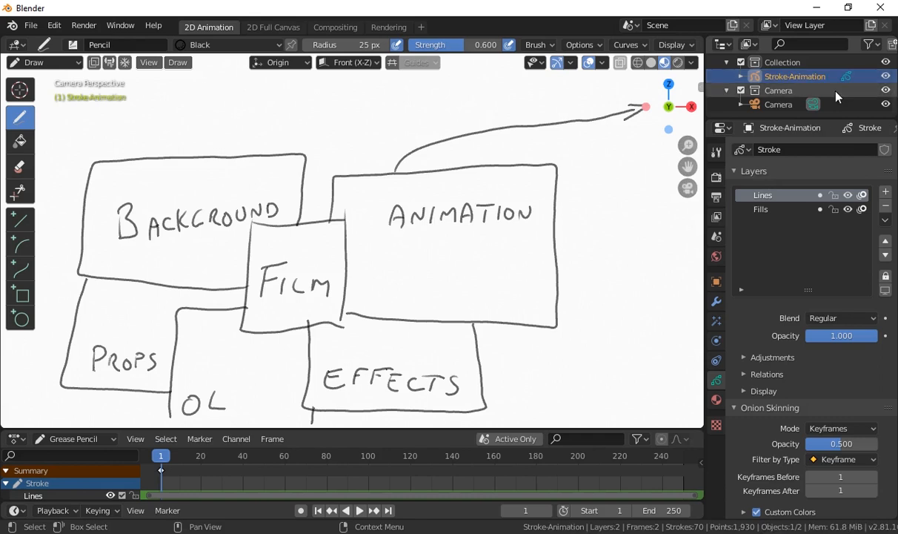
Toggle the Stroke-Animation object's viewport visibility off and on several times, leaving it shown
left_click(886, 76)
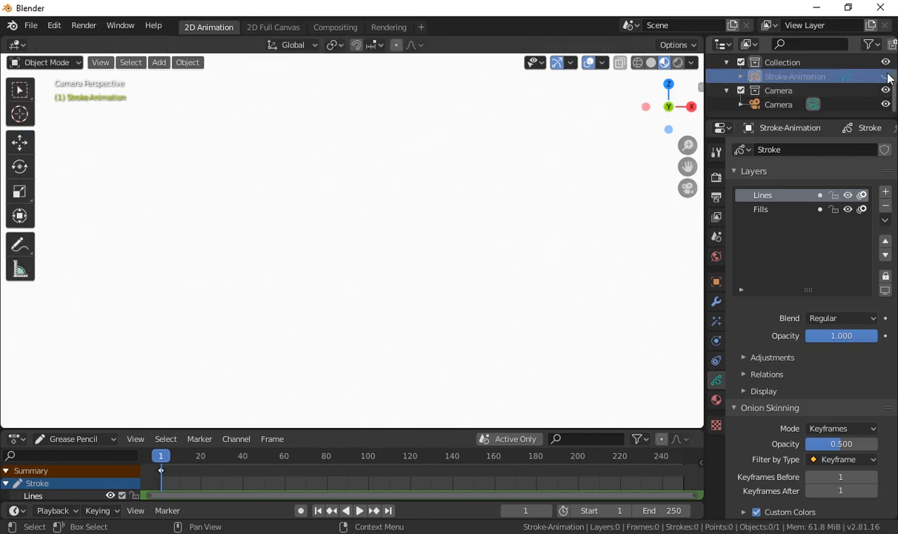
left_click(887, 76)
left_click(887, 77)
left_click(887, 76)
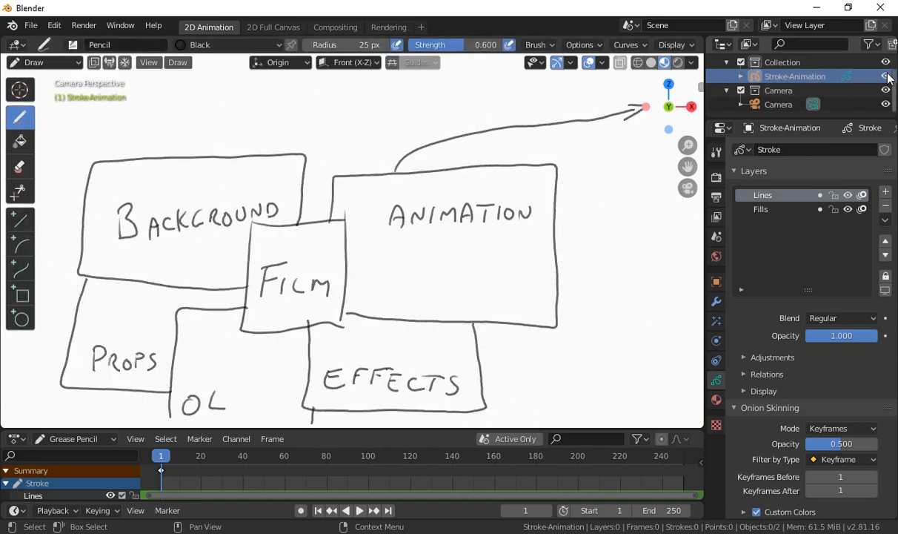
left_click(887, 76)
left_click(887, 76)
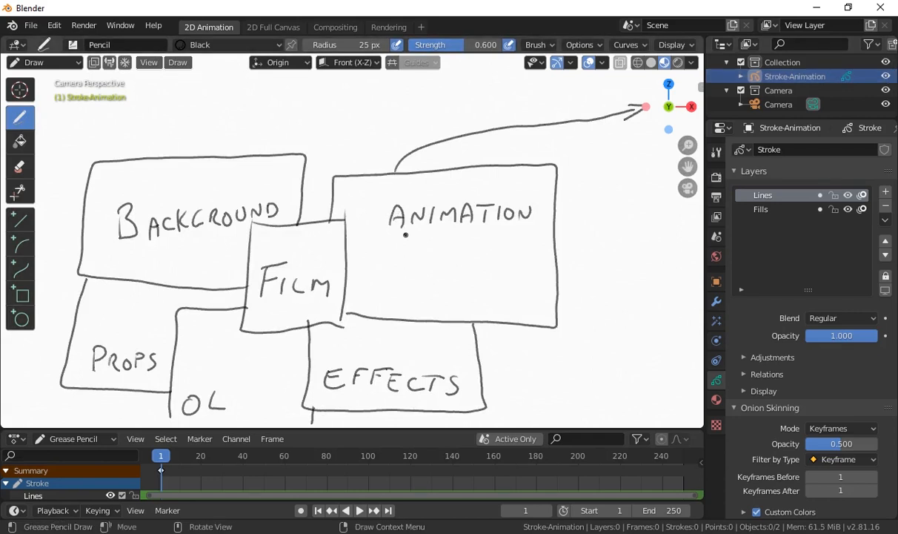
Handwrite a dashed list reading ROUGH, CLEAN and COLOUR under ANIMATION inside its box
left_click_drag(378, 231, 390, 230)
mouse_move(400, 243)
left_mouse_down()
mouse_move(449, 225)
mouse_move(458, 241)
left_mouse_up()
left_click_drag(467, 226, 486, 245)
left_click_drag(397, 272, 408, 272)
left_click_drag(430, 265, 429, 282)
mouse_move(435, 265)
left_mouse_down()
mouse_move(447, 283)
mouse_move(466, 280)
left_mouse_up()
mouse_move(474, 282)
left_mouse_down()
mouse_move(486, 265)
mouse_move(510, 266)
left_mouse_up()
mouse_move(398, 297)
left_mouse_down()
mouse_move(457, 309)
mouse_move(465, 294)
left_mouse_up()
left_click_drag(477, 293, 491, 293)
left_click_drag(498, 313, 515, 312)
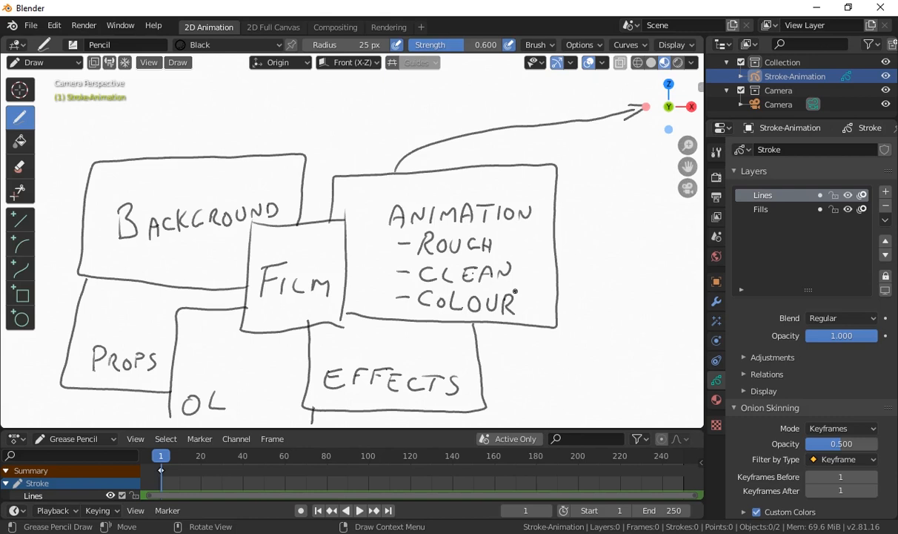
Add a small SB entry under COLOUR and draw an arrow from the list toward the Layers list
left_click_drag(423, 310, 416, 318)
left_click_drag(428, 310, 427, 318)
mouse_move(428, 310)
left_mouse_down()
mouse_move(427, 319)
mouse_move(413, 311)
left_mouse_up()
mouse_move(533, 263)
left_mouse_down()
mouse_move(695, 230)
mouse_move(680, 246)
left_mouse_up()
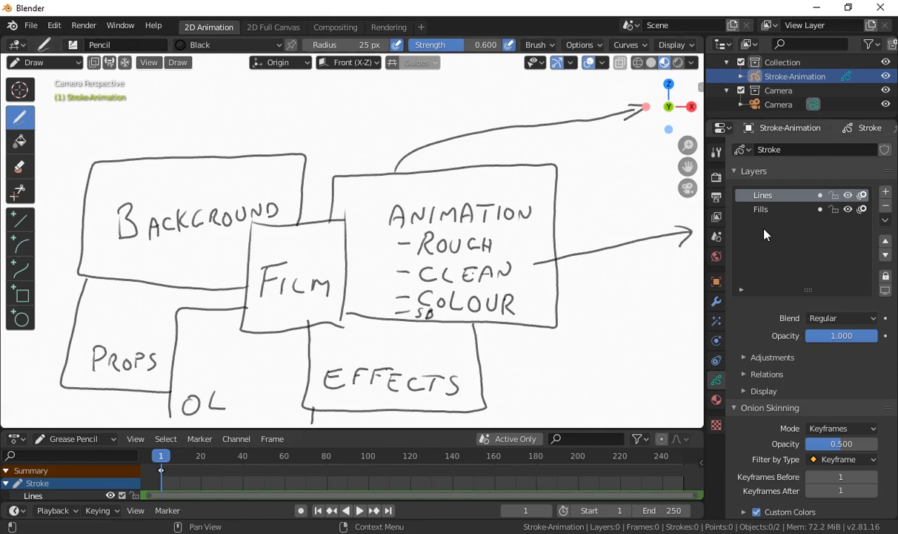
Toggle the Lines layer's visibility off and on, leaving it shown
left_click(848, 195)
left_click(849, 196)
left_click(849, 195)
left_click(848, 195)
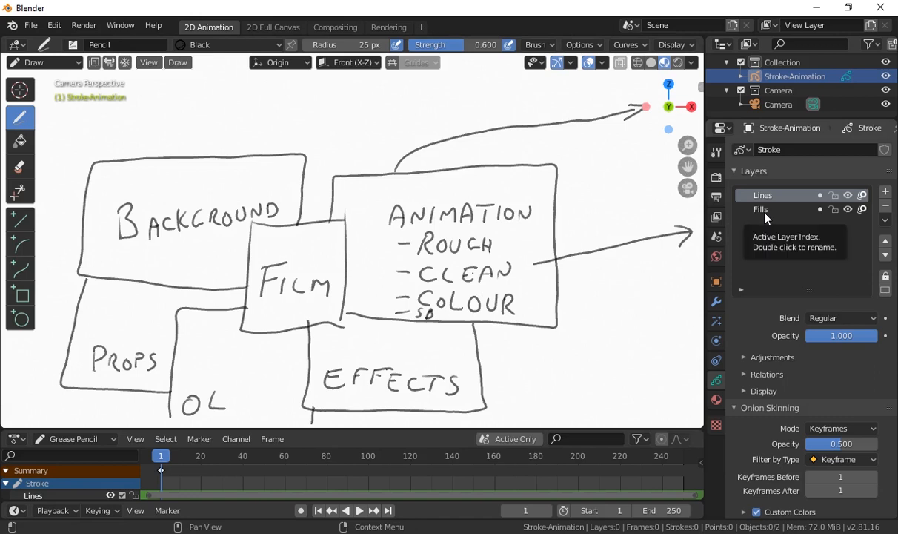
Add a Grease Pencil layer named Rough and draw a smiling face on it to the right of the EFFECTS box
left_click(885, 193)
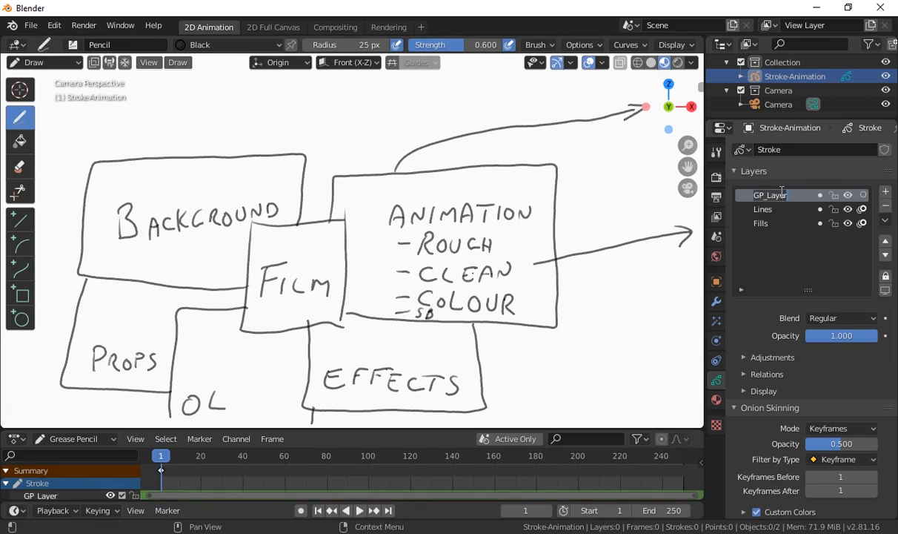
type("Rough")
key("Return")
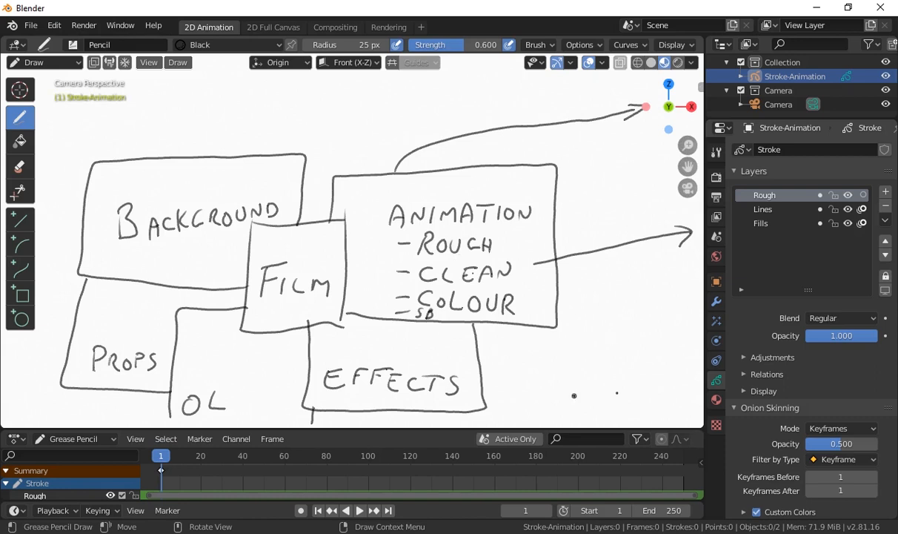
mouse_move(621, 339)
left_mouse_down()
mouse_move(596, 379)
mouse_move(607, 350)
mouse_move(634, 353)
mouse_move(651, 371)
mouse_move(629, 354)
left_mouse_up()
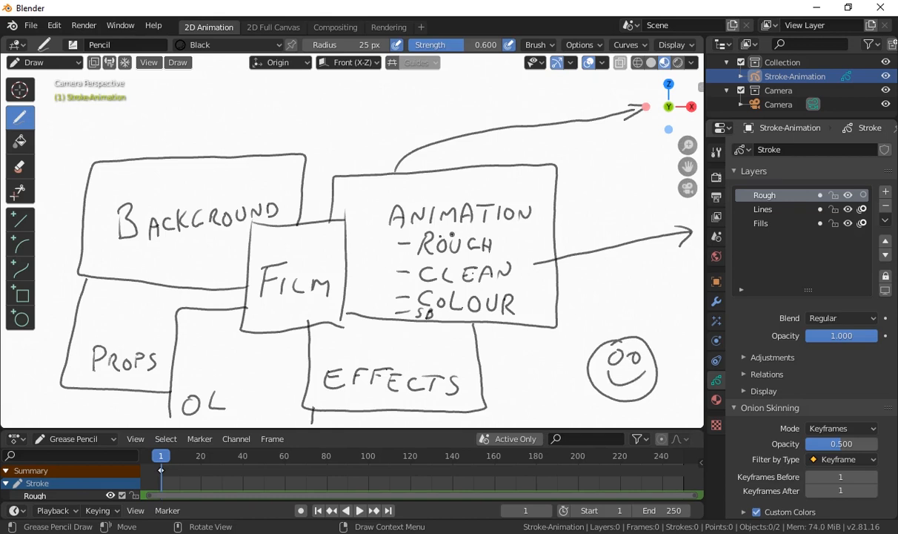
Draw an upward arrow with vertical DRAW lettering left of the BACKGROUND box, and look through the available interaction modes
mouse_move(59, 197)
left_mouse_down()
mouse_move(56, 98)
mouse_move(63, 111)
mouse_move(55, 111)
left_mouse_up()
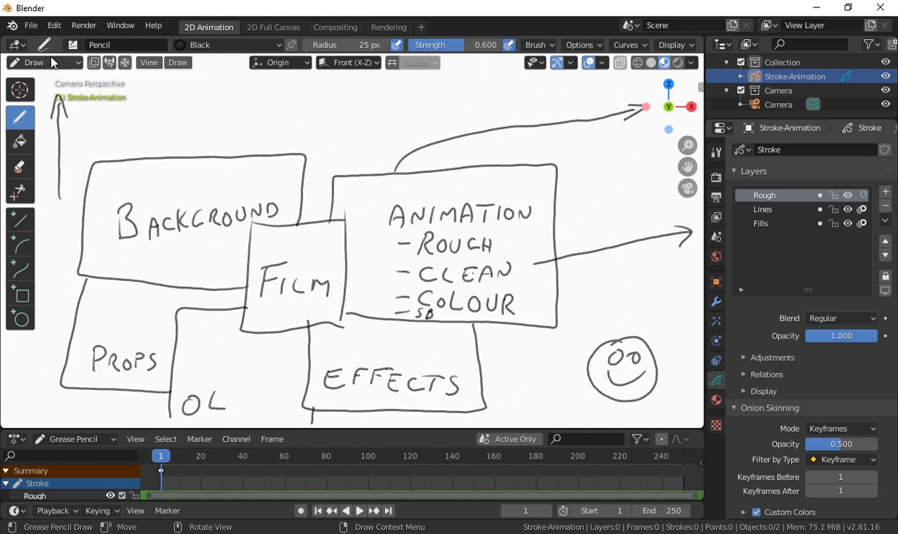
mouse_move(42, 294)
left_mouse_down()
mouse_move(63, 278)
mouse_move(66, 260)
mouse_move(49, 234)
mouse_move(58, 221)
left_mouse_up()
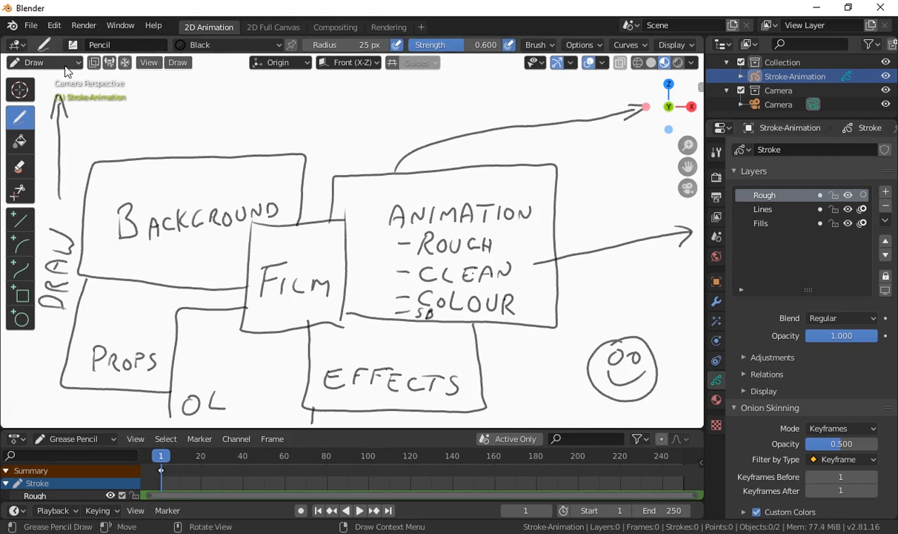
left_click(33, 63)
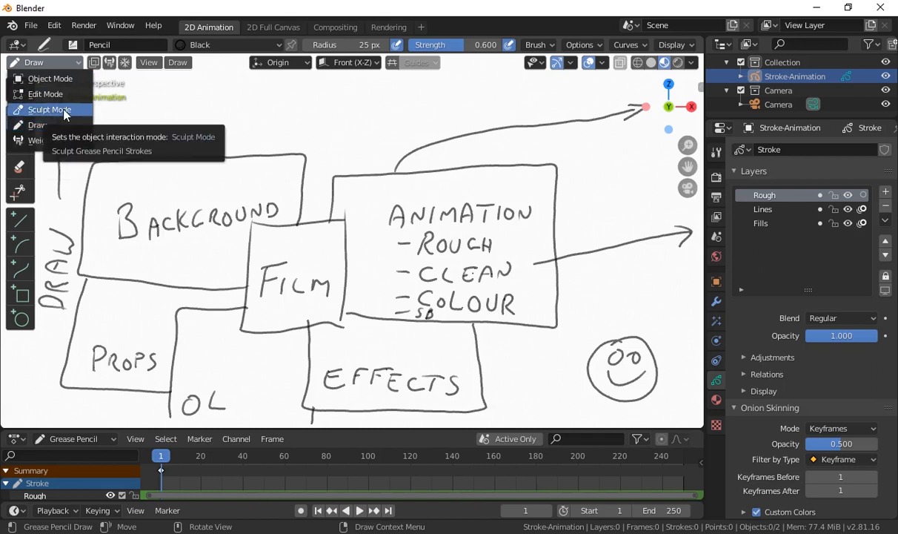
left_click(46, 63)
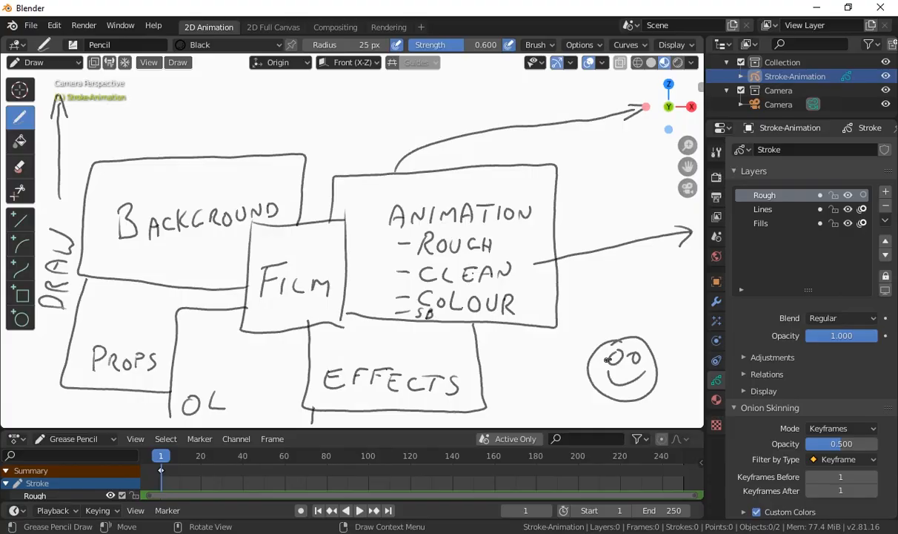
Erase the smiling face beside the EFFECTS box
left_click_drag(614, 355, 584, 367, "ctrl")
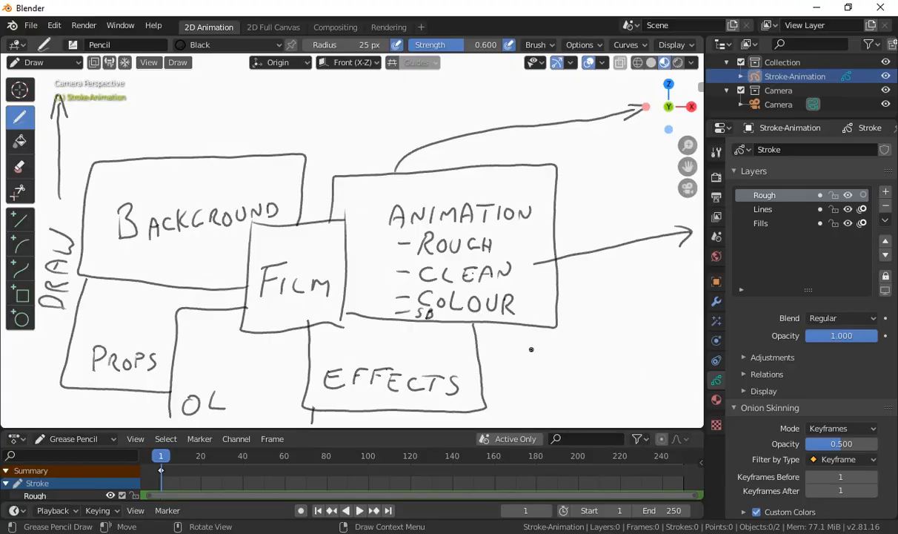
Try several freehand wavy curves to the right of the EFFECTS box, undoing each one
mouse_move(524, 354)
left_mouse_down()
mouse_move(526, 373)
mouse_move(651, 359)
left_mouse_up()
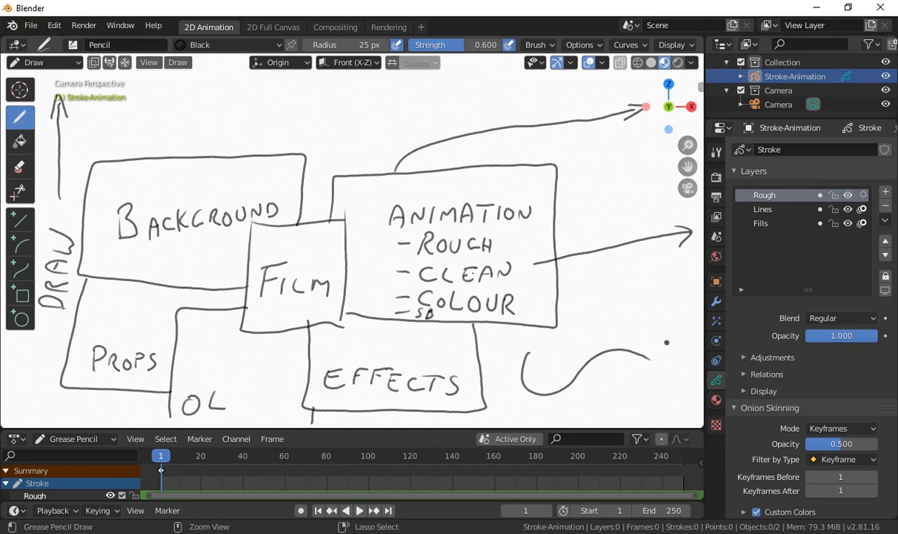
key("ctrl+z")
mouse_move(536, 365)
left_mouse_down()
mouse_move(543, 384)
mouse_move(645, 327)
left_mouse_up()
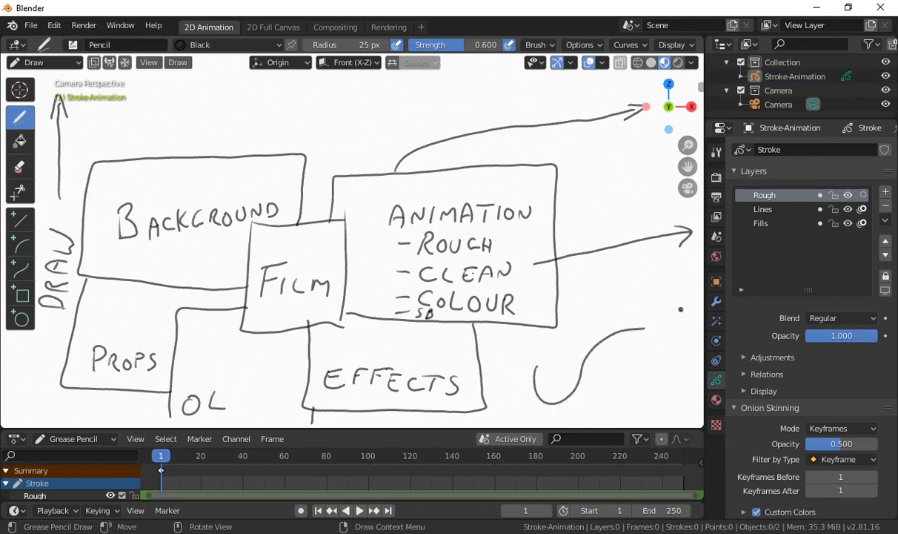
key("ctrl+z")
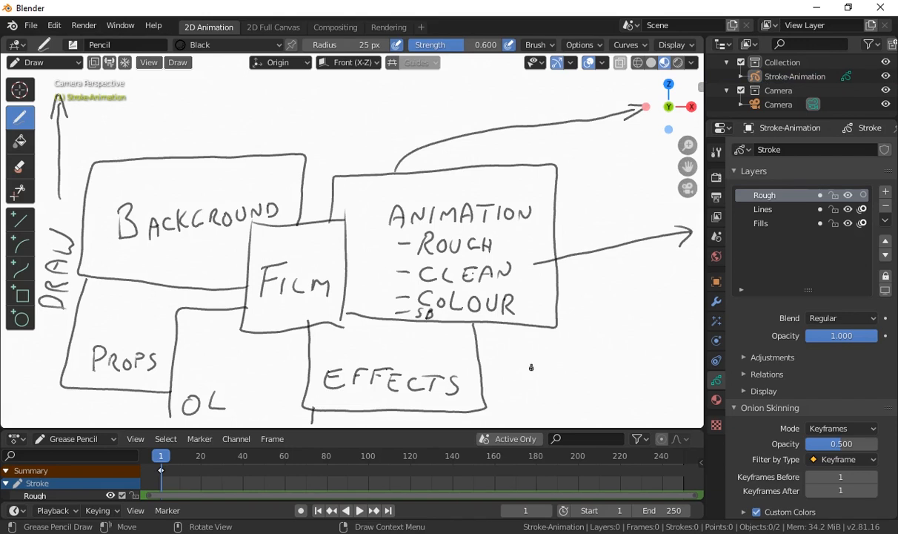
mouse_move(552, 356)
left_mouse_down()
mouse_move(553, 390)
mouse_move(689, 320)
left_mouse_up()
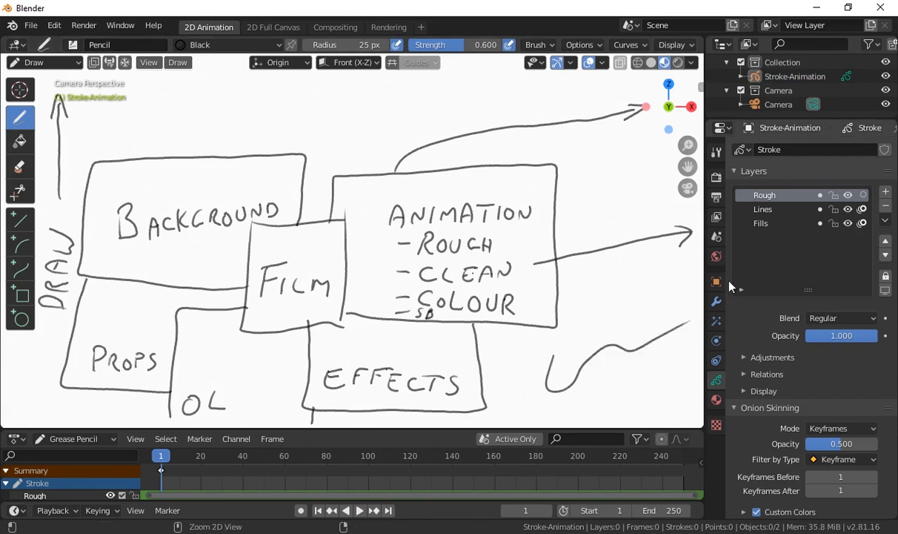
key("ctrl+z")
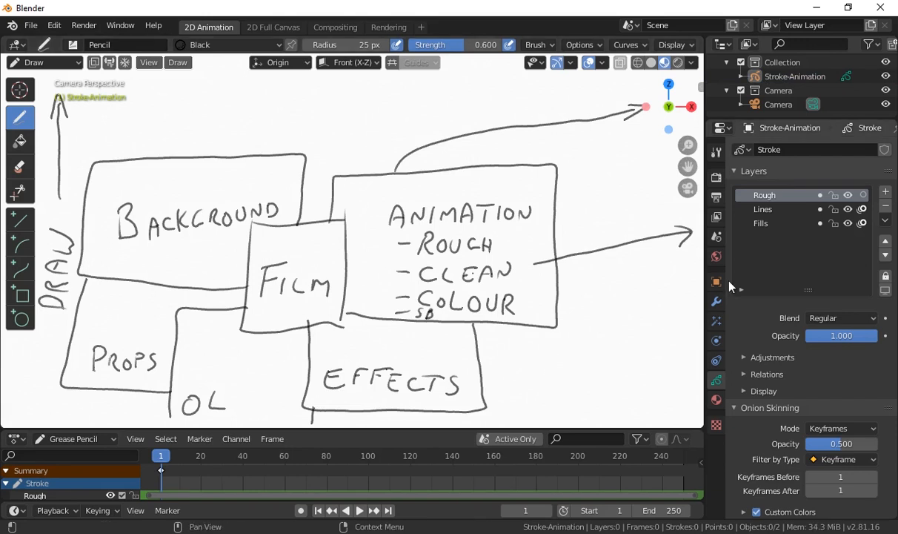
Draw a diagonal line to the right of the EFFECTS box and delete that stroke in Edit Mode
left_click_drag(545, 376, 635, 295)
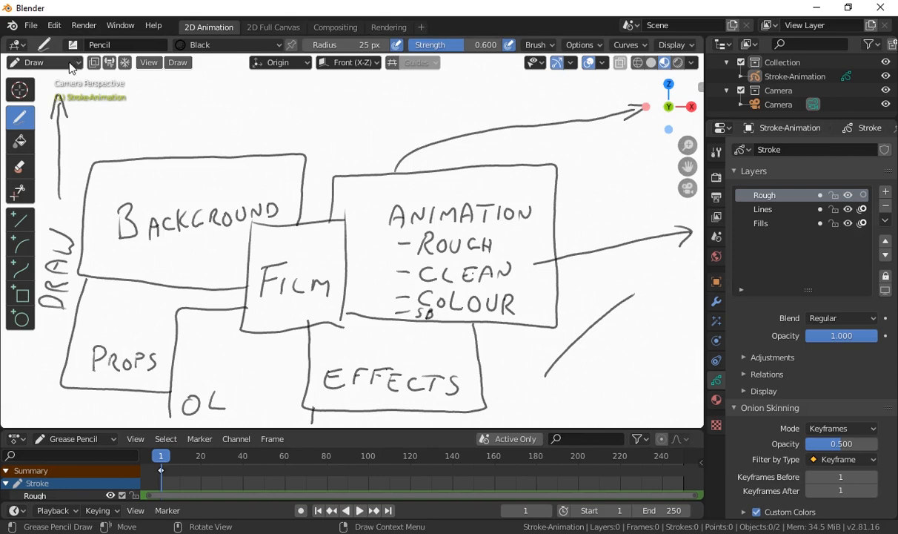
left_click(80, 64)
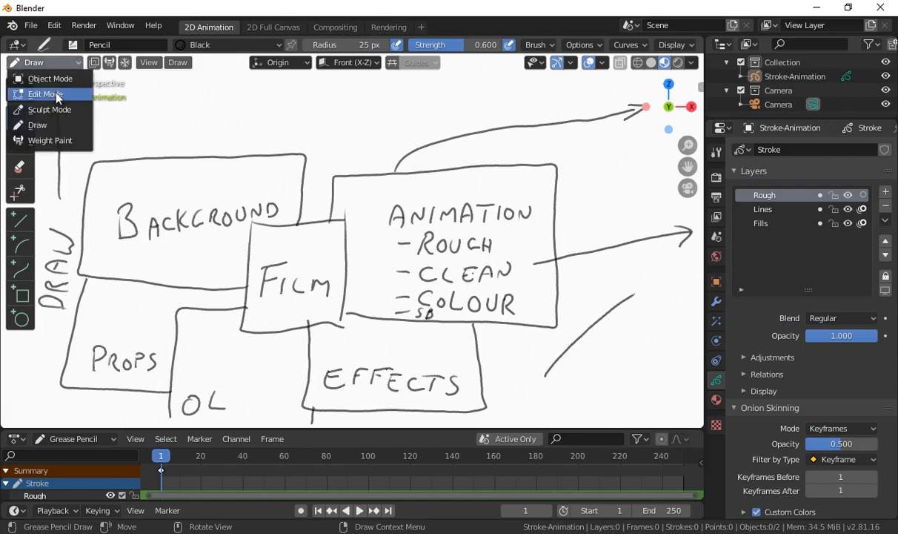
left_click(58, 94)
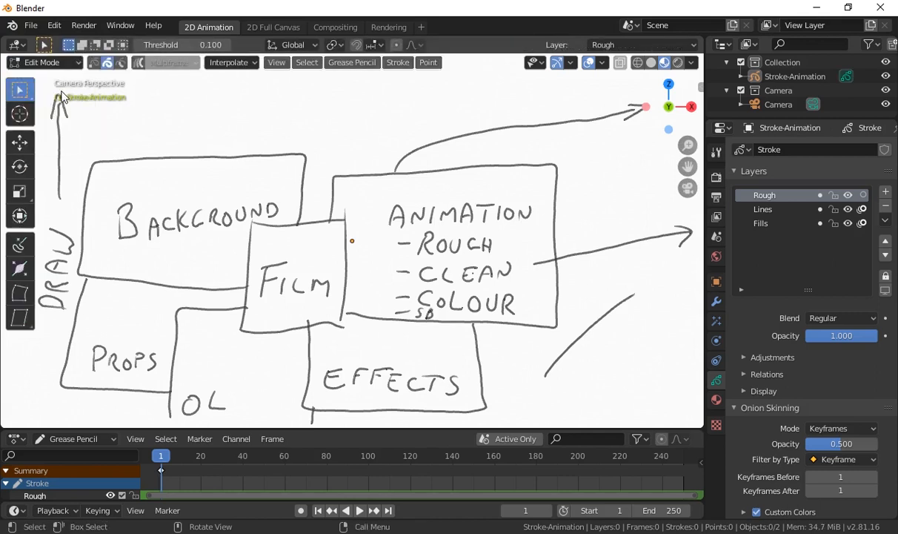
left_click(600, 327)
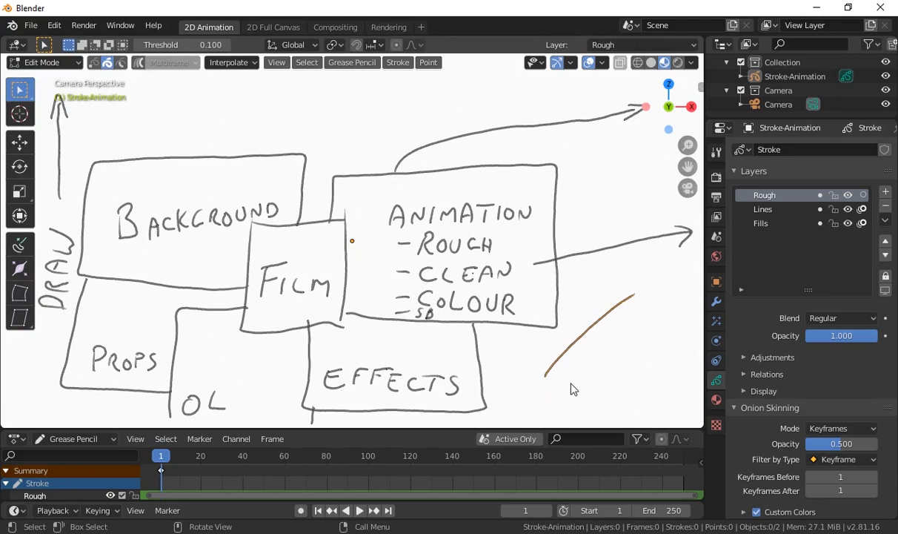
key("x")
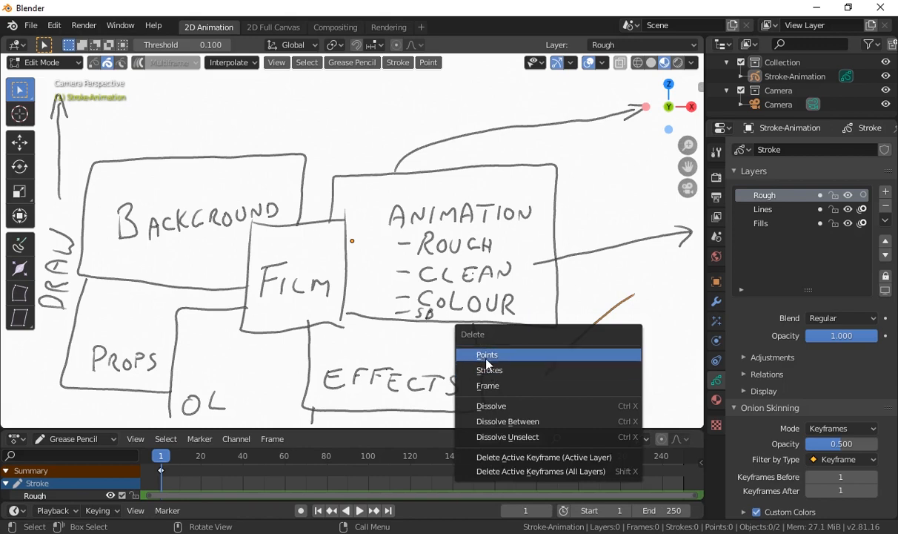
left_click(503, 371)
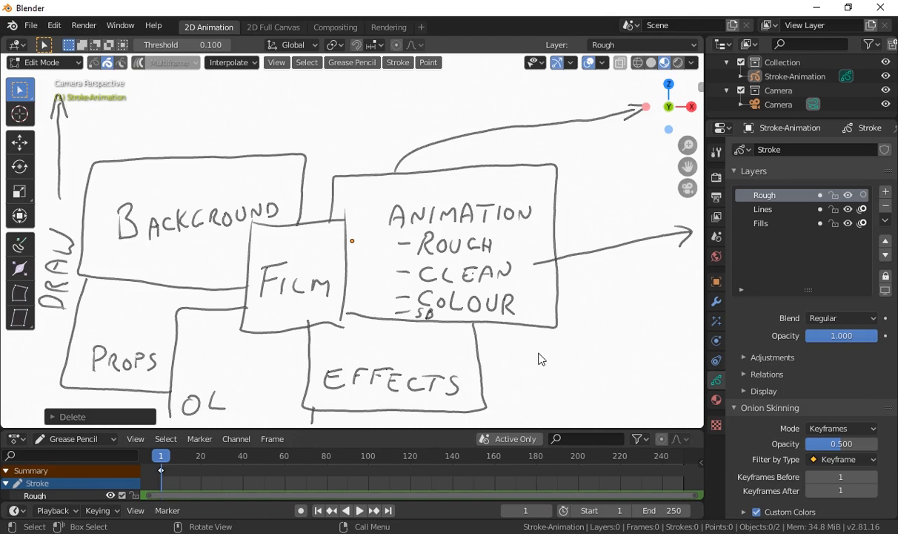
key("b")
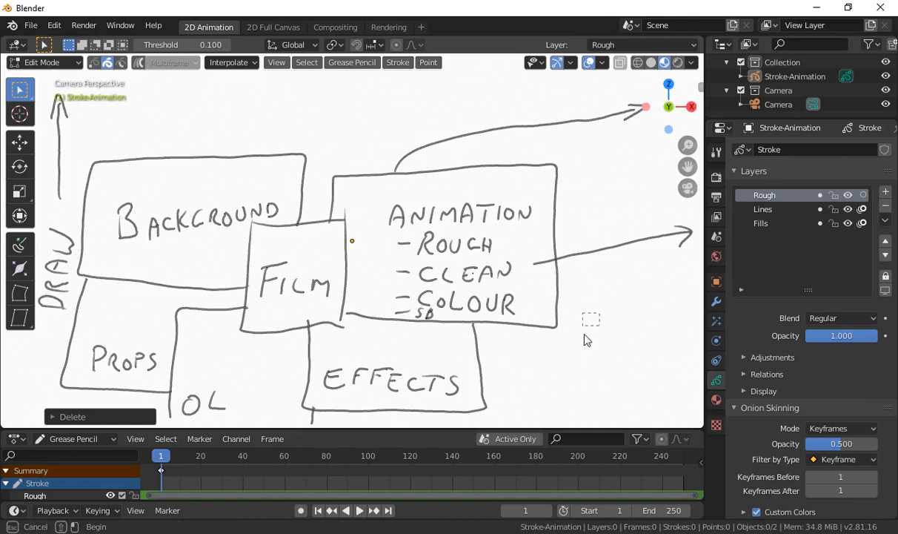
left_click_drag(608, 354, 615, 320)
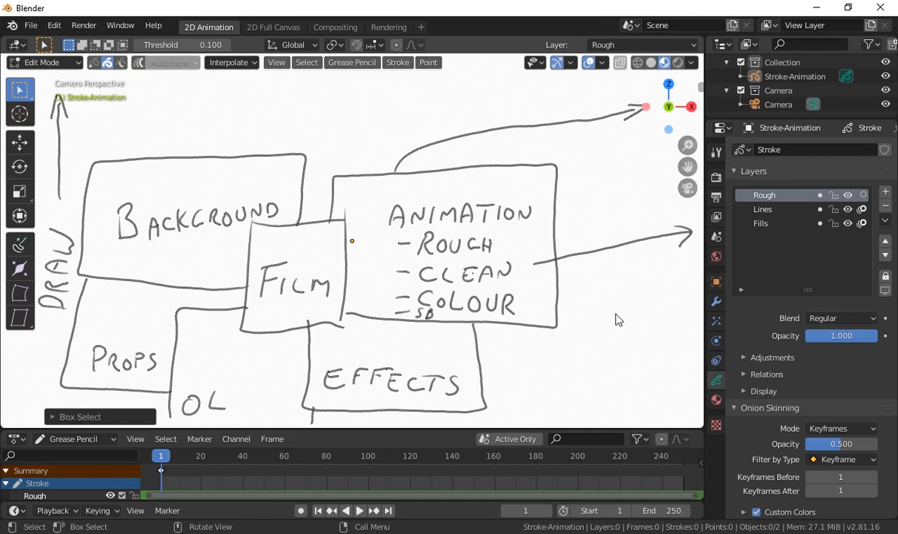
Return to Draw mode, sketch a vertical wavy line beside the EFFECTS box, and remove that stroke in Edit Mode
left_click(60, 64)
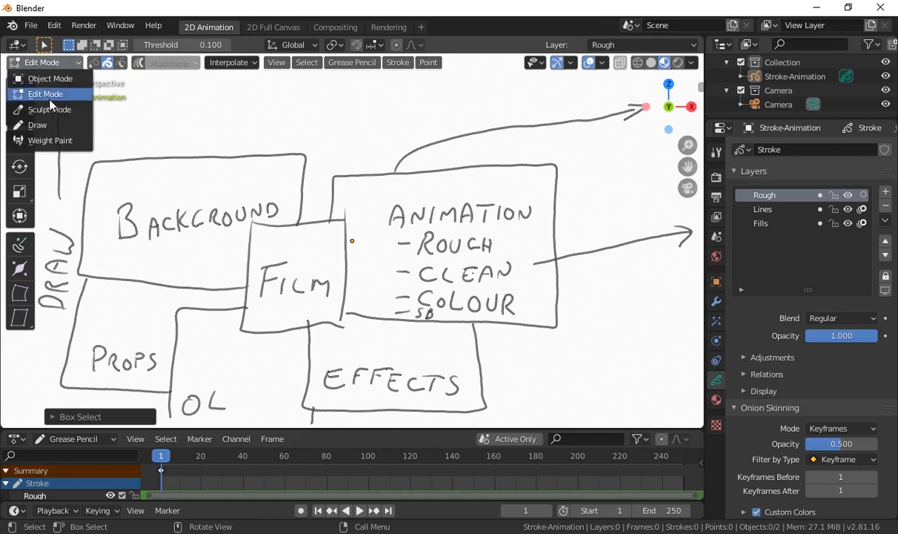
left_click(45, 122)
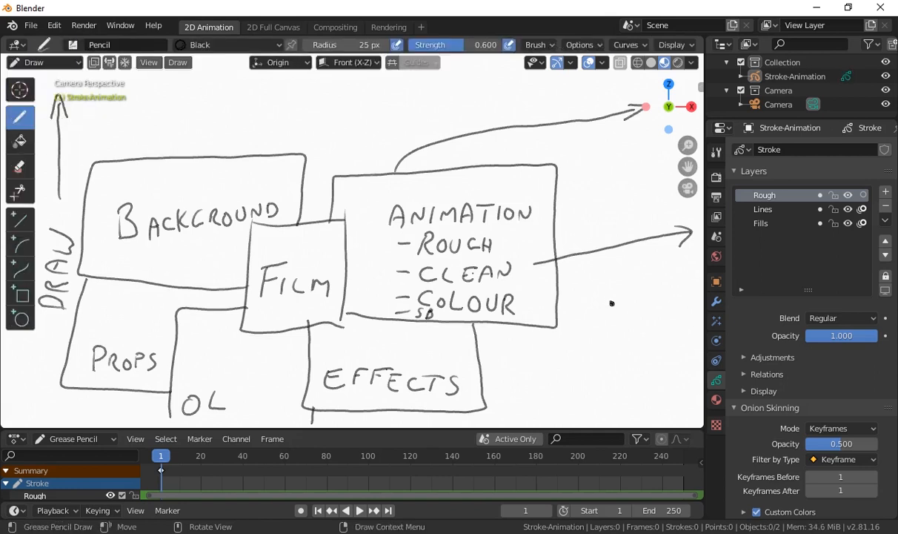
left_click_drag(597, 305, 620, 384)
left_click(65, 64)
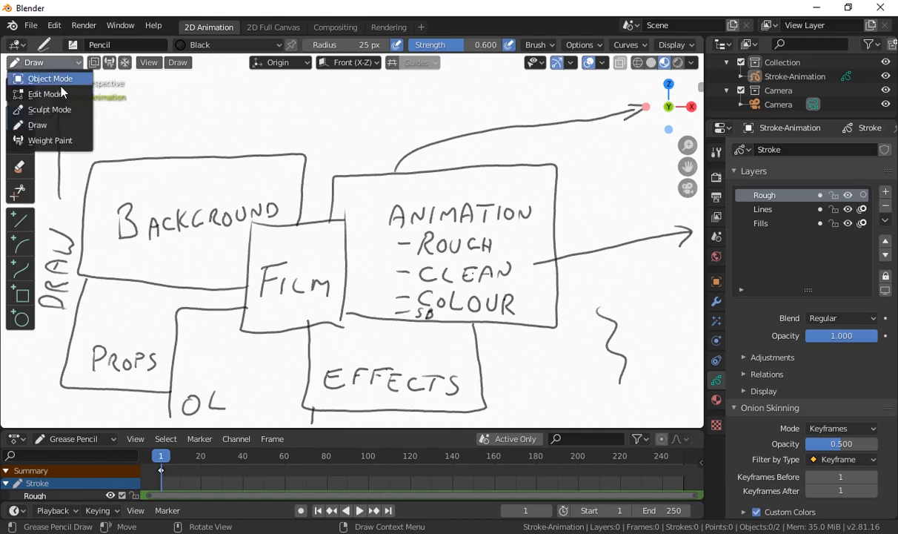
left_click(56, 92)
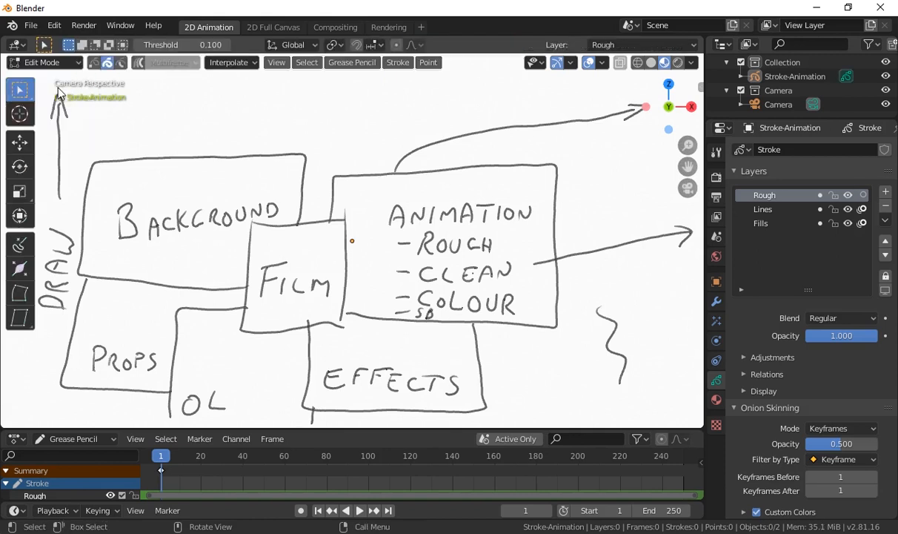
left_click(614, 349)
key("x")
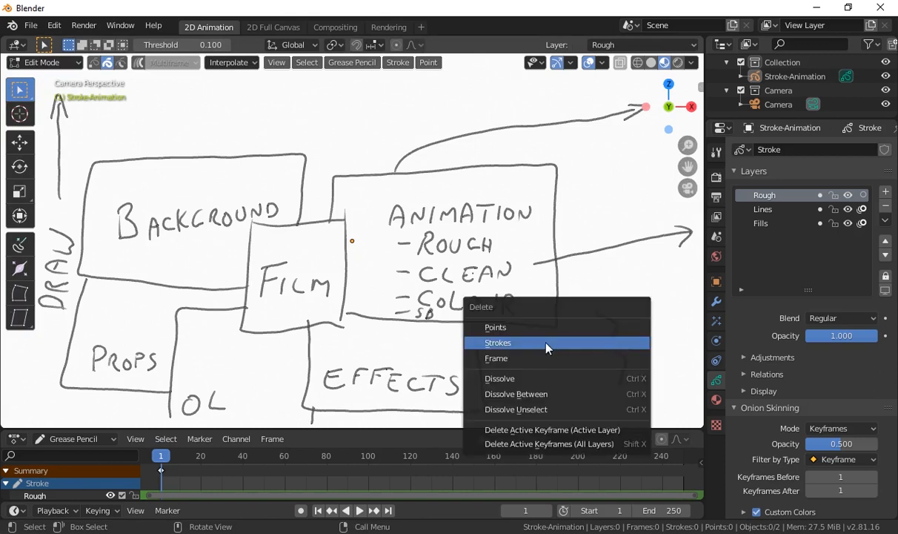
left_click(547, 347)
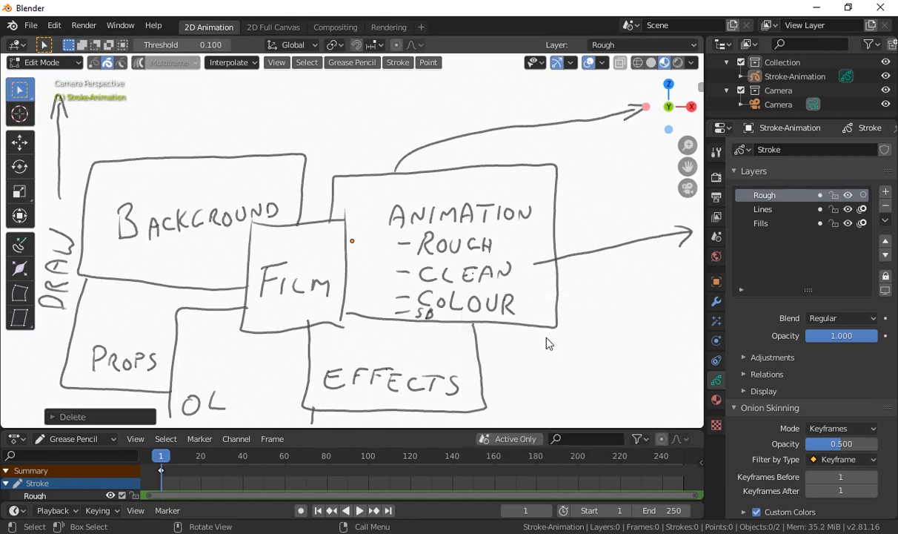
Draw a round smiling face with two eyes to the right of the EFFECTS box in Draw mode
left_click(54, 62)
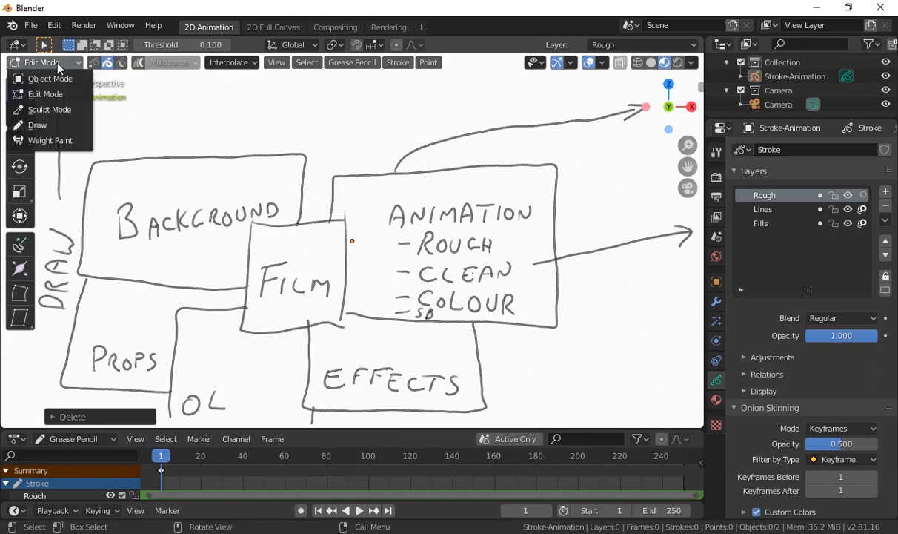
left_click(39, 125)
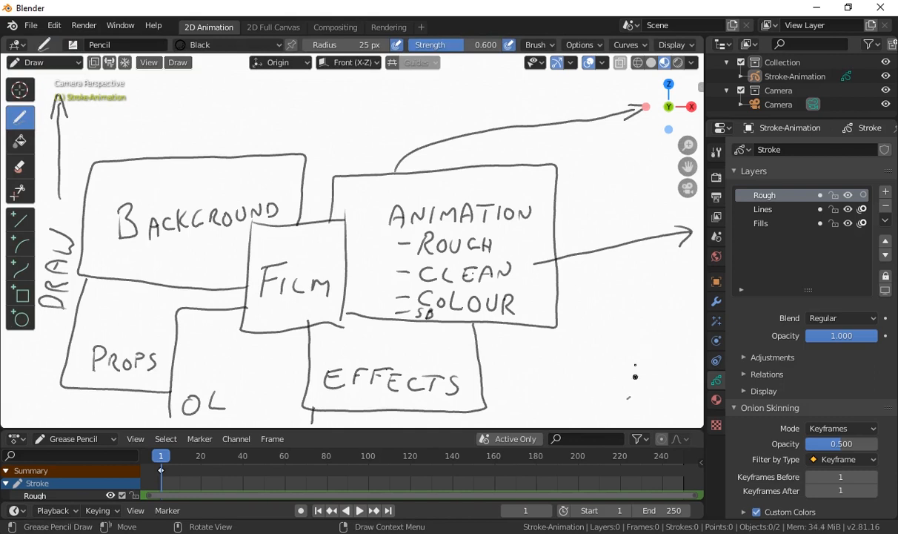
mouse_move(626, 334)
left_mouse_down()
mouse_move(660, 350)
mouse_move(598, 359)
mouse_move(621, 360)
mouse_move(617, 341)
left_mouse_up()
mouse_move(636, 342)
left_mouse_down()
mouse_move(640, 359)
mouse_move(636, 343)
left_mouse_up()
left_click_drag(608, 373, 642, 366)
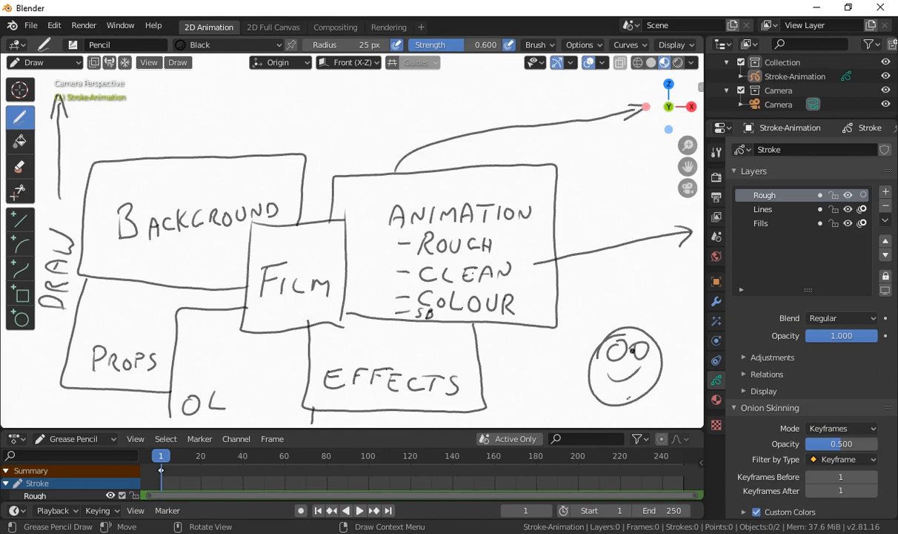
Box-select the whole smiling face in Edit Mode and delete its strokes
key("Tab")
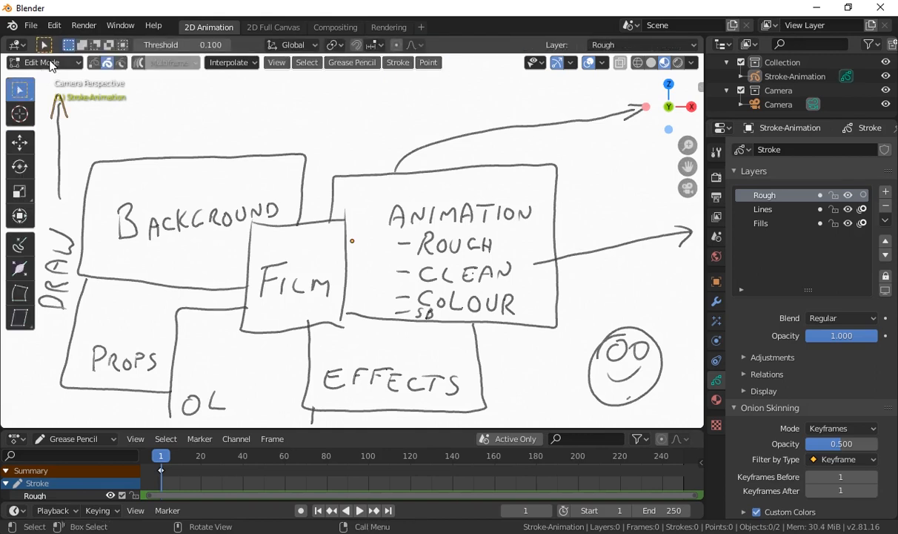
left_click(53, 83)
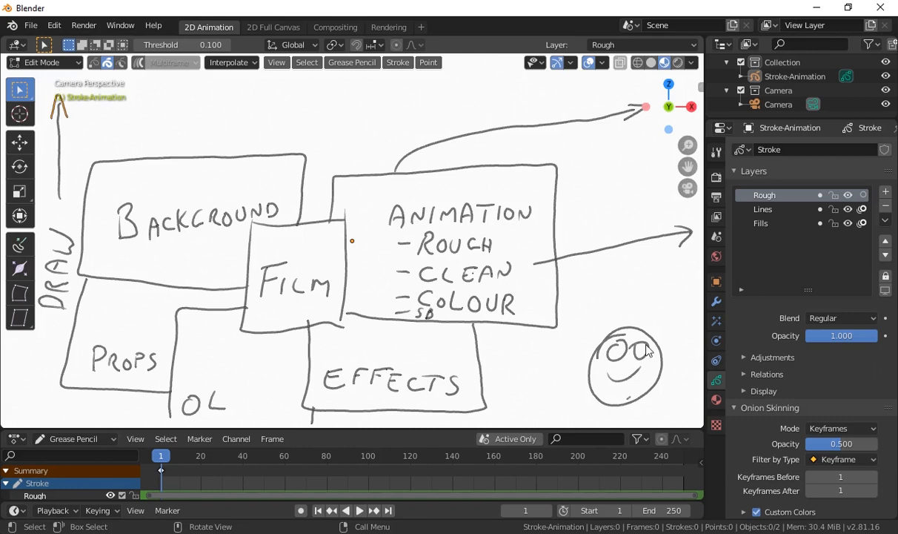
mouse_move(579, 308)
left_mouse_down()
mouse_move(656, 418)
mouse_move(677, 423)
mouse_move(671, 406)
left_mouse_up()
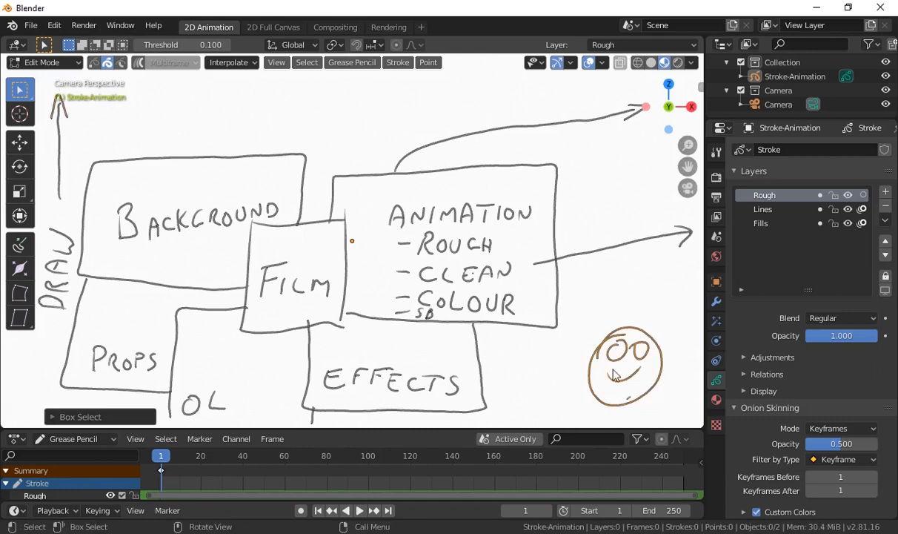
key("x")
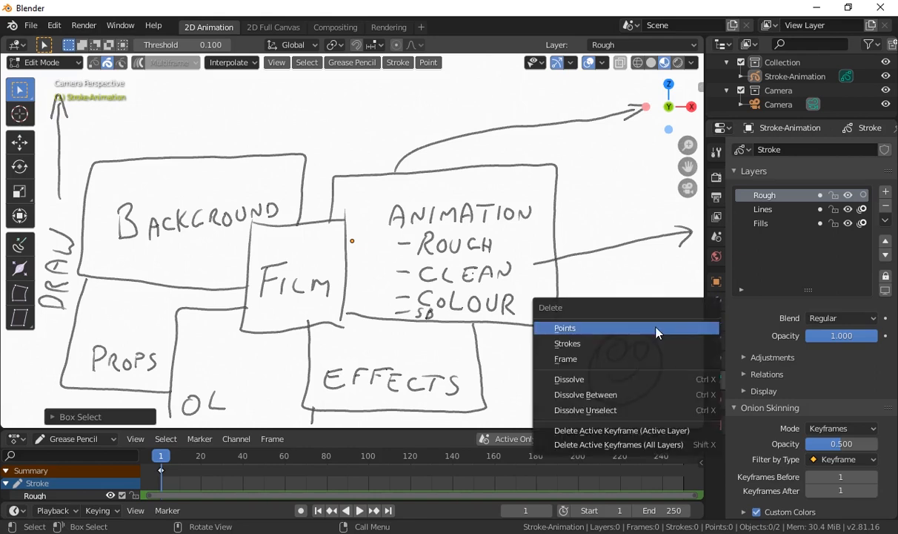
left_click(599, 343)
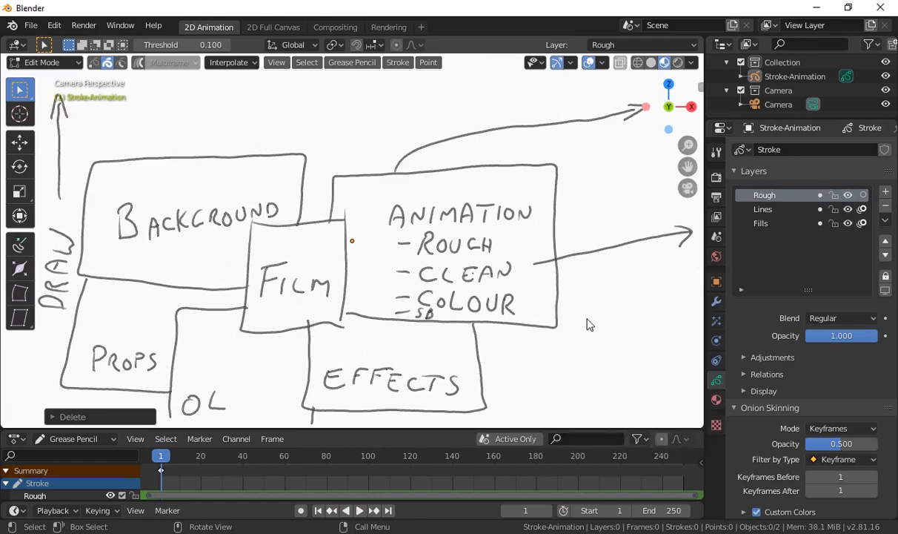
Toggle the Stroke-Animation object back and forth between Edit Mode and Object Mode, ending in Object Mode
key("Tab")
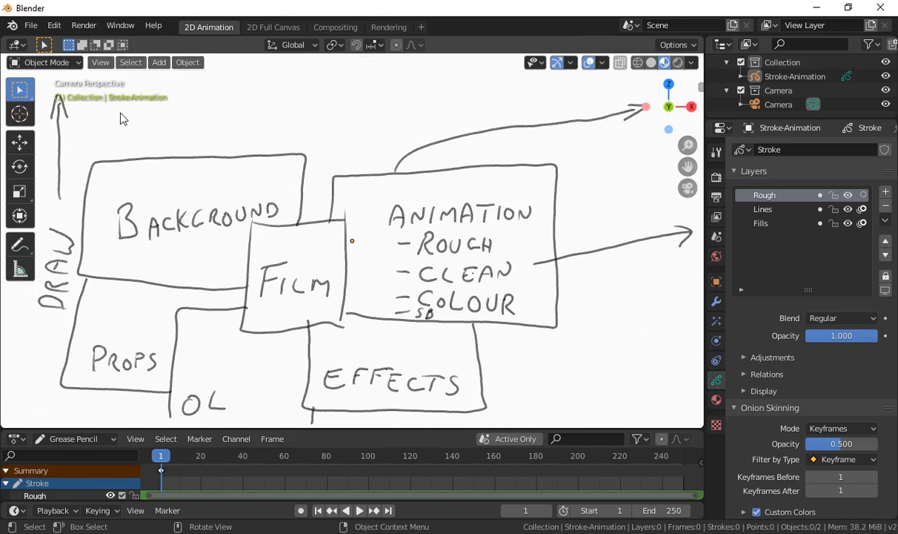
key("Tab")
key("Tab")
key("Tab")
key("Tab")
key("Tab")
key("Tab")
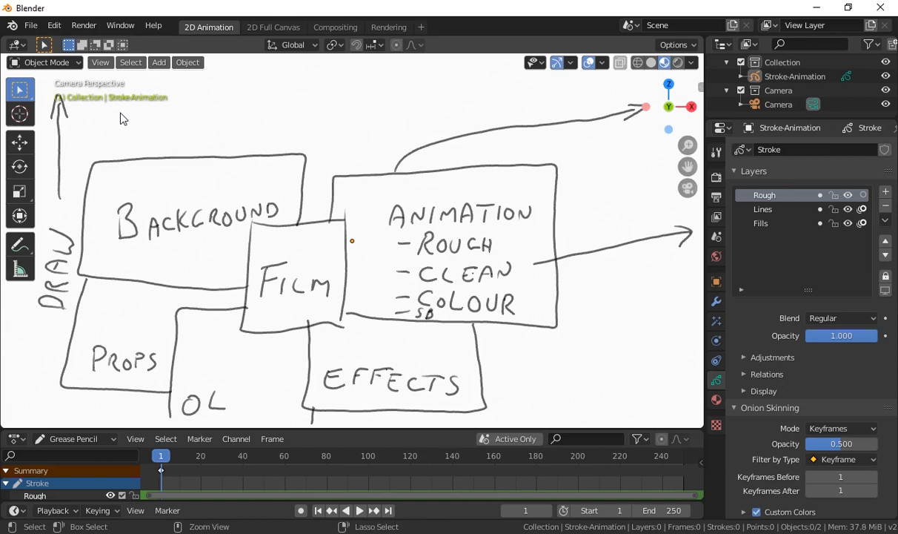
Look through the quick mode choices and switch the Stroke-Animation object to Draw mode
key("ctrl+Tab")
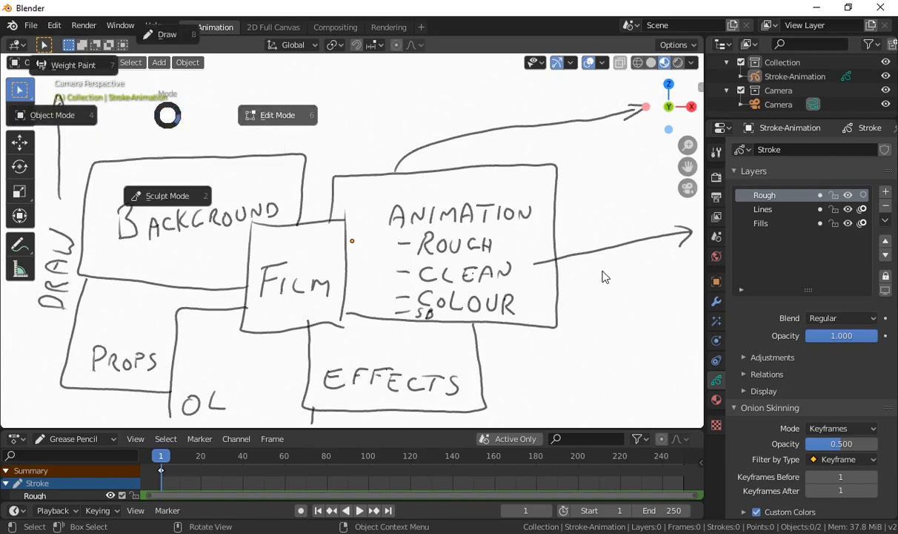
key("Escape")
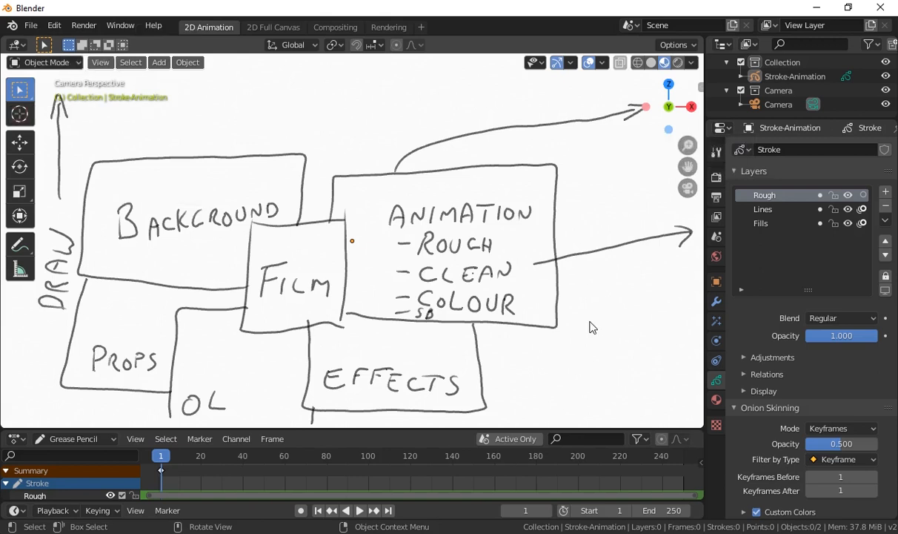
key("ctrl+Tab")
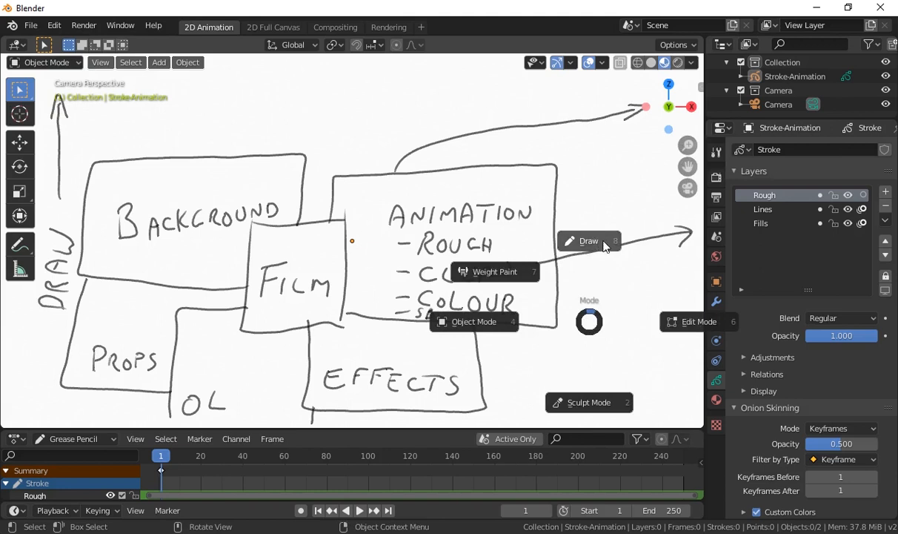
left_click(591, 245)
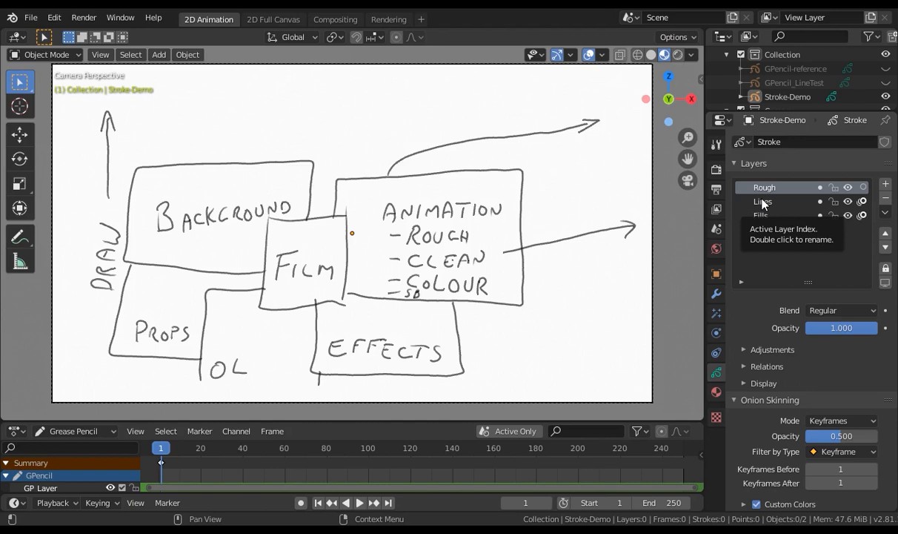
Hide the Stroke-Demo object in the viewport and add a blank Grease Pencil object
left_click(886, 97)
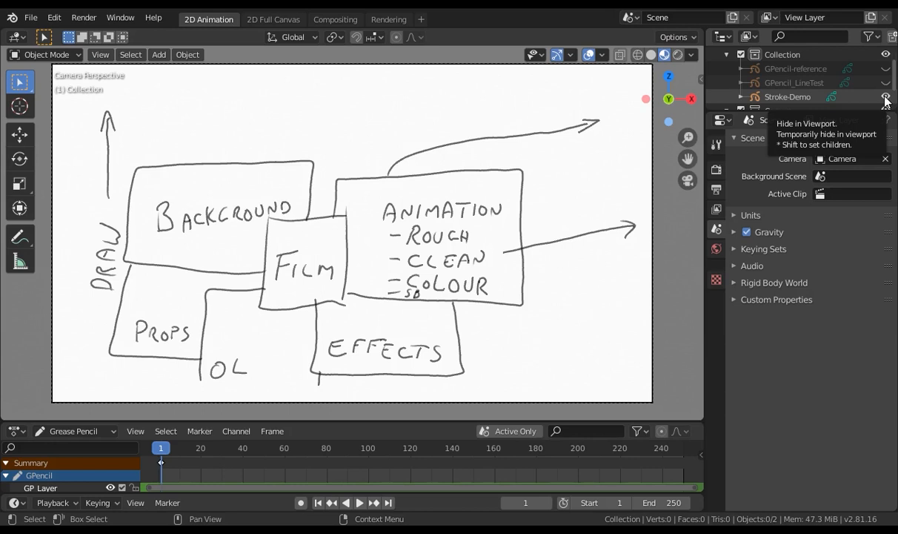
left_click(886, 97)
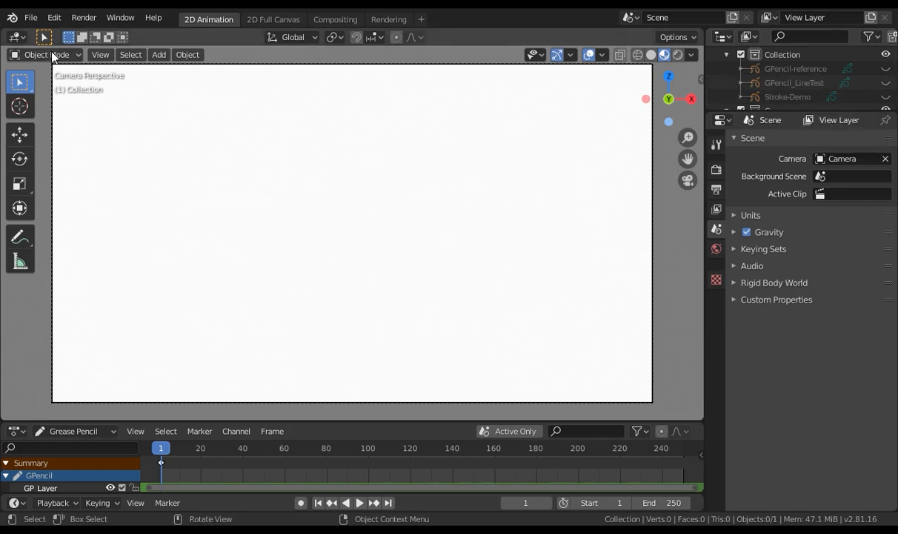
left_click(157, 54)
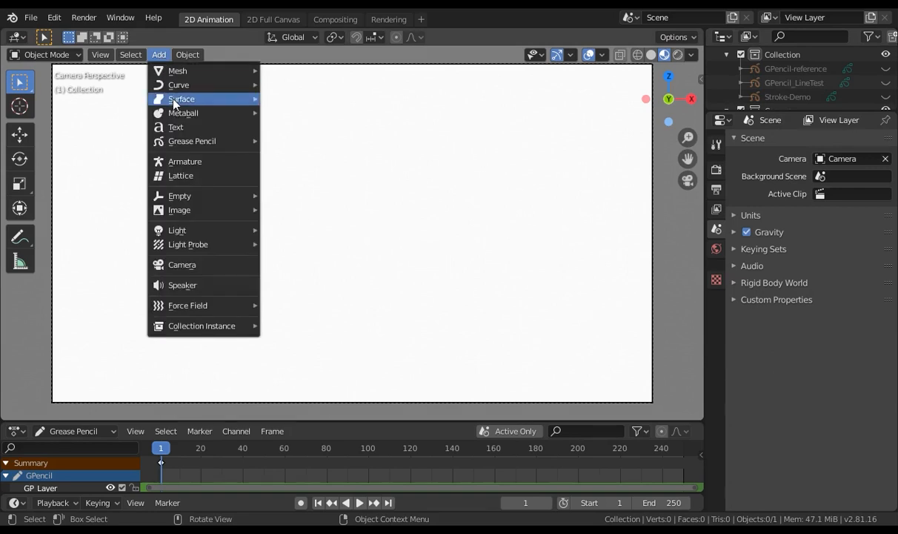
mouse_move(199, 140)
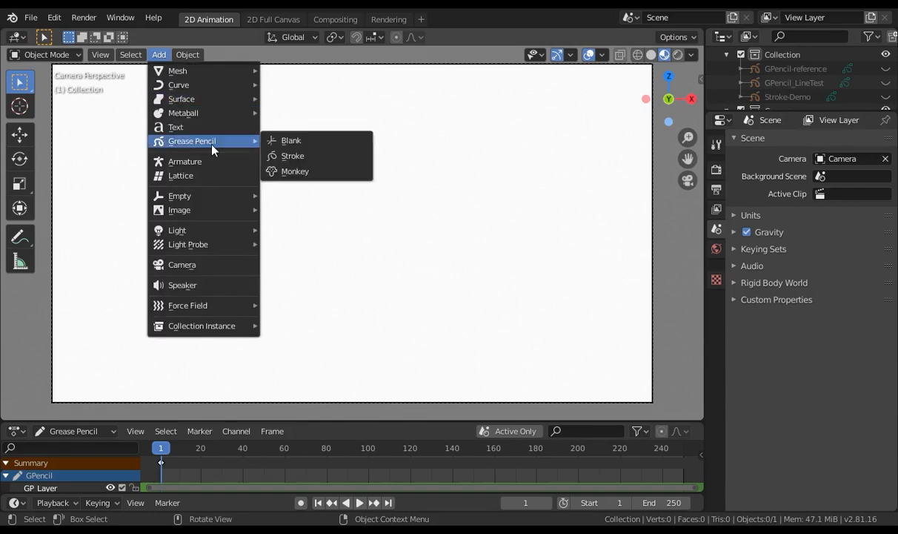
left_click(308, 141)
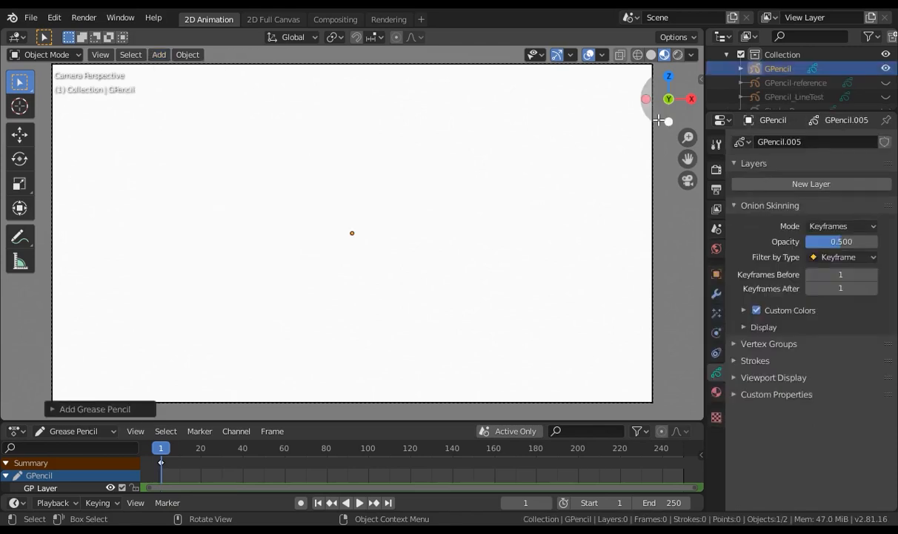
Rename the new Grease Pencil object as GPencil-Wheel
left_click(790, 71)
double_click(790, 71)
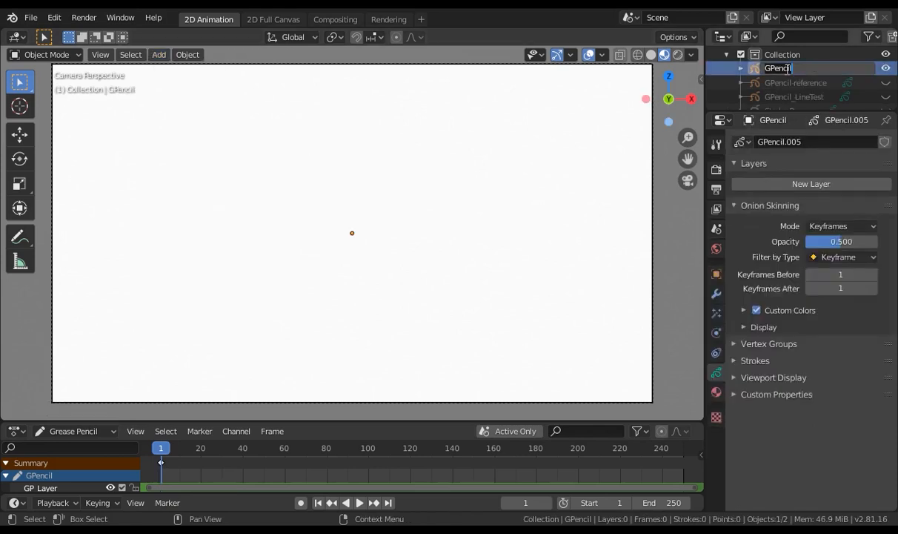
type("-Wheel")
key("Return")
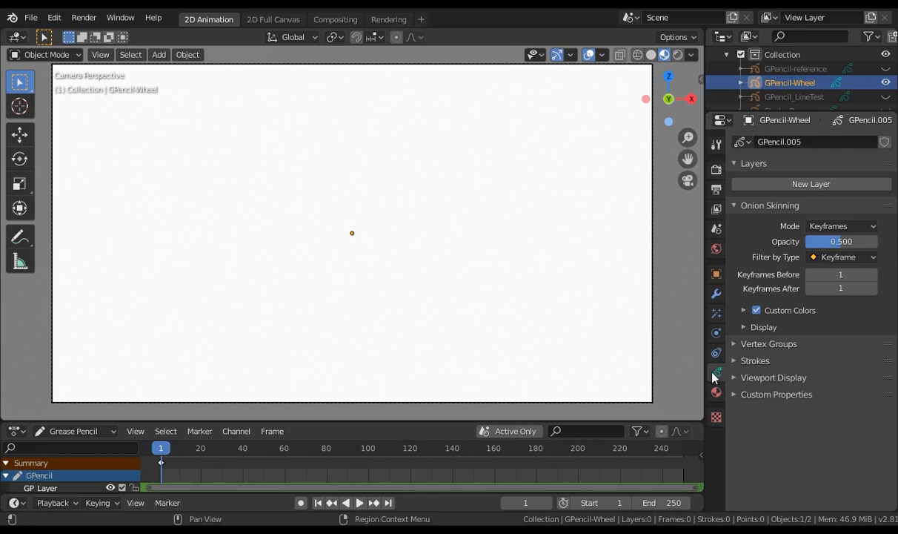
Add a new layer to the GPencil-Wheel object and name it Rough
left_click(786, 185)
double_click(784, 190)
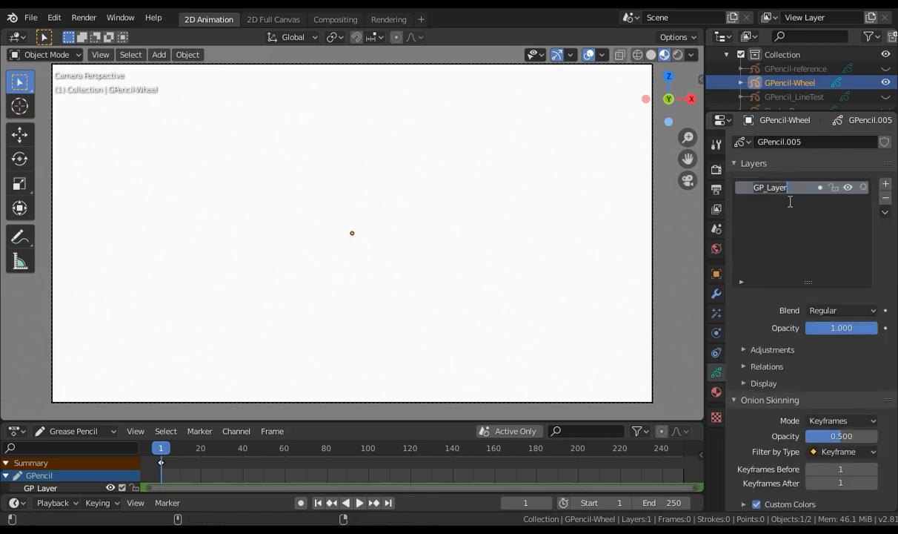
type("Ro")
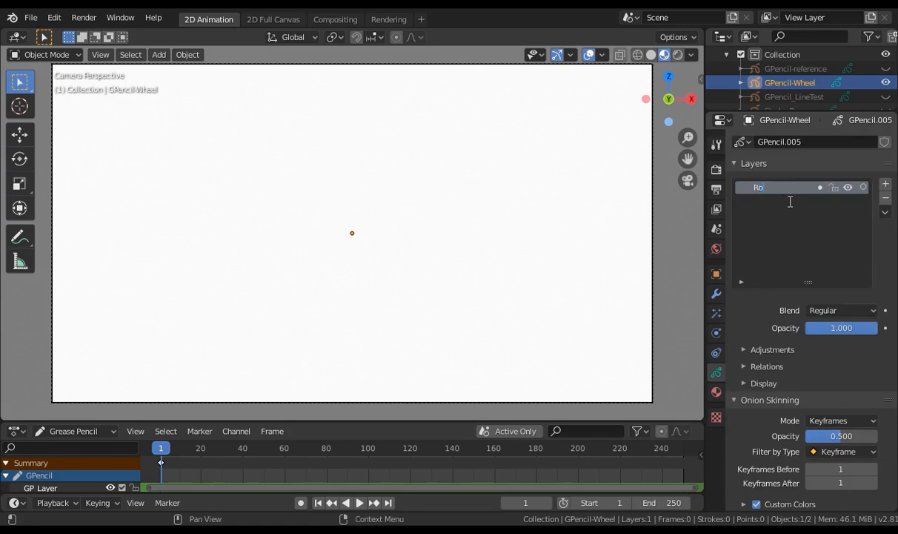
type("ugh")
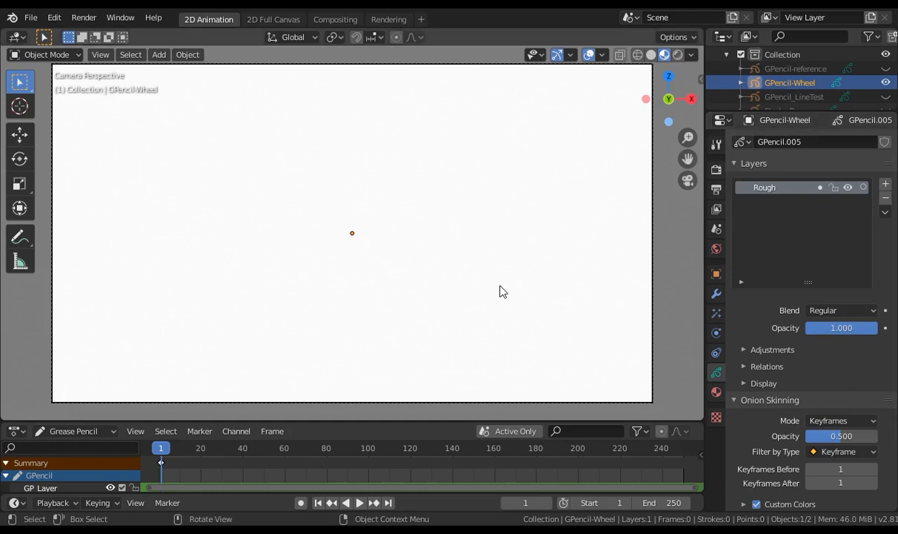
Switch the GPencil-Wheel object to Draw mode and sketch a rough wheel circle in the lower-left area of the canvas on the Rough layer
key("ctrl+Tab")
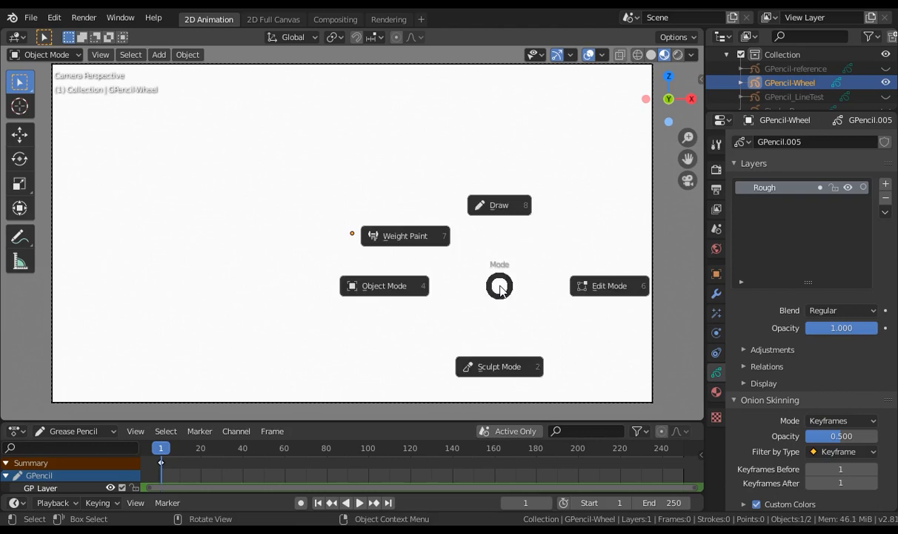
key("8")
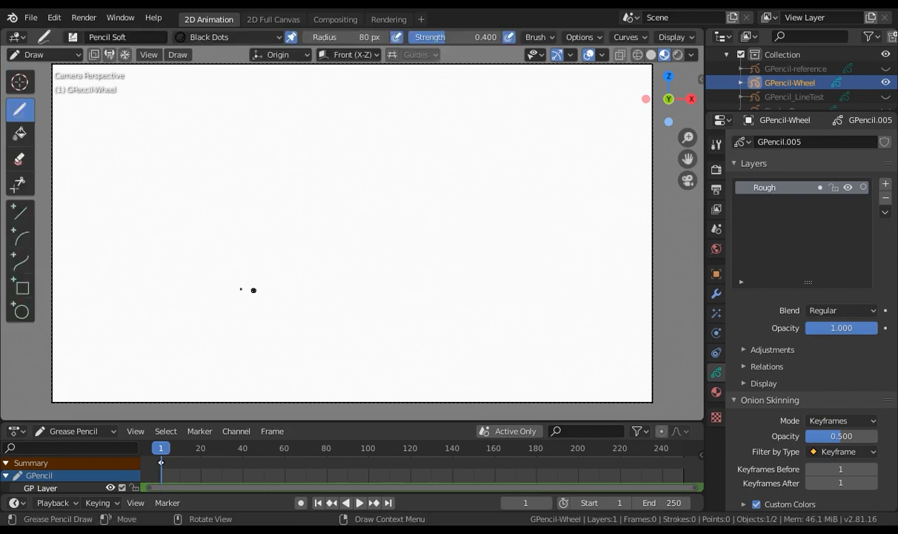
left_click_drag(207, 292, 252, 295)
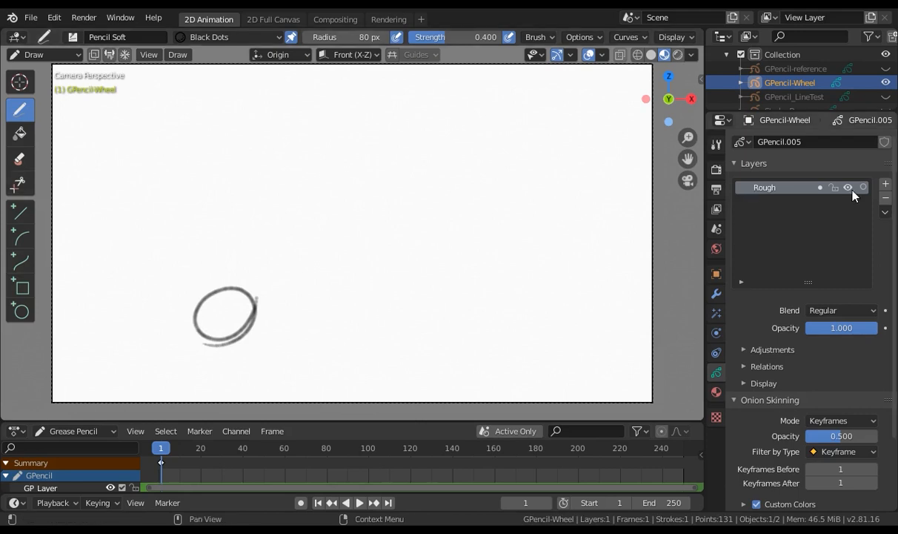
Add a layer named Clean above Rough and draw the clean wheel outline with its rim, hub and spokes
left_click(885, 183)
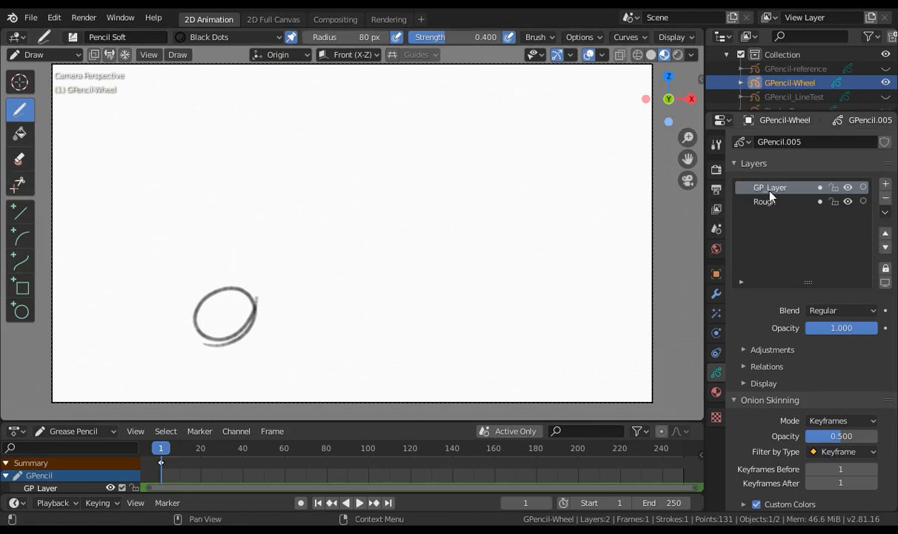
type("Clean")
key("Return")
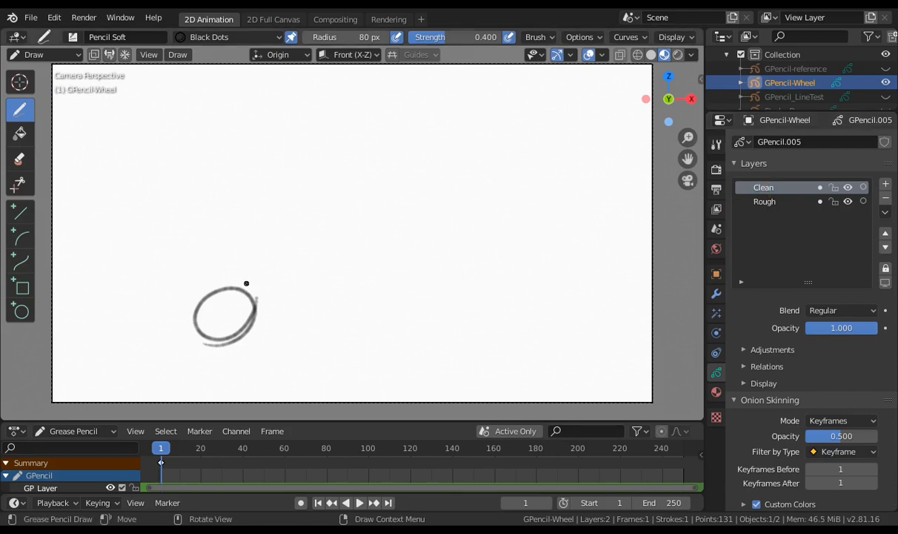
left_click_drag(245, 289, 212, 291)
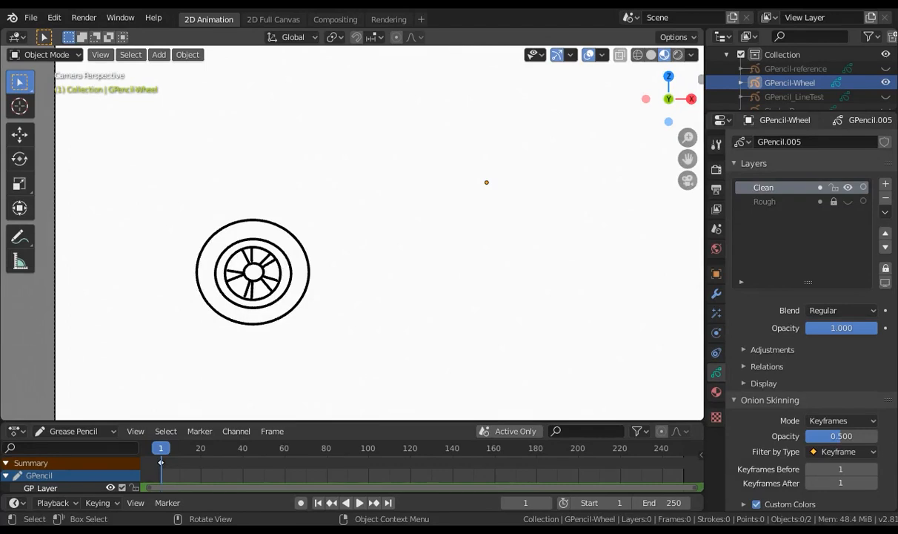
Duplicate the GPencil-Wheel object and place the copy above the original wheel
left_click(795, 83)
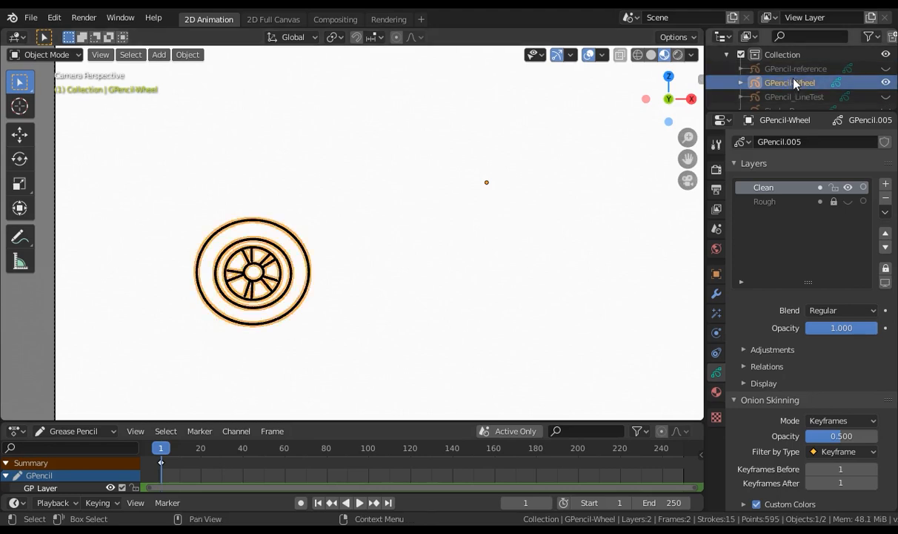
left_click(786, 68)
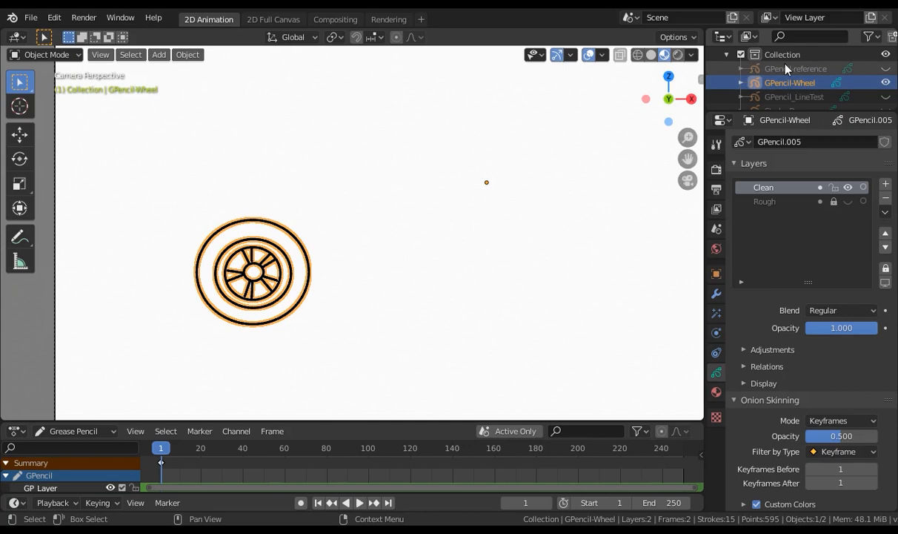
left_click(787, 83)
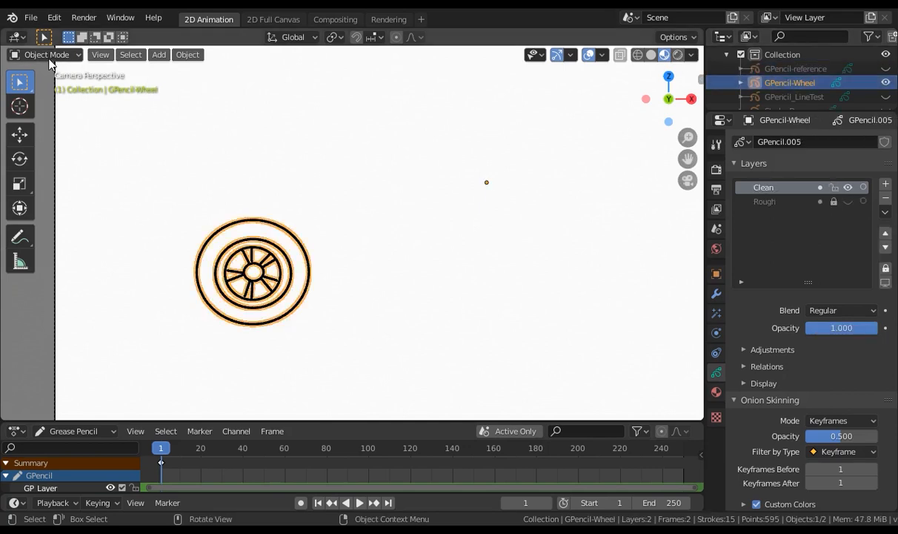
left_click(186, 59)
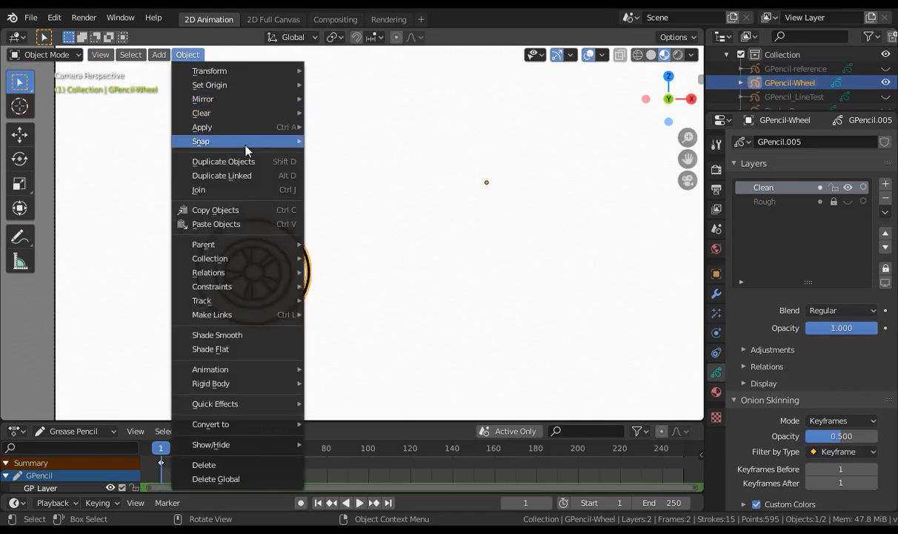
left_click(241, 162)
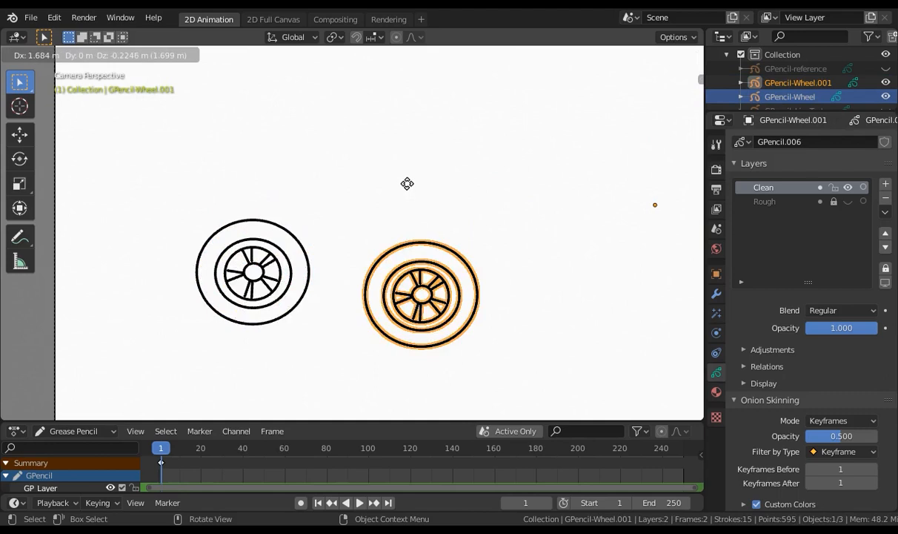
left_click(287, 385)
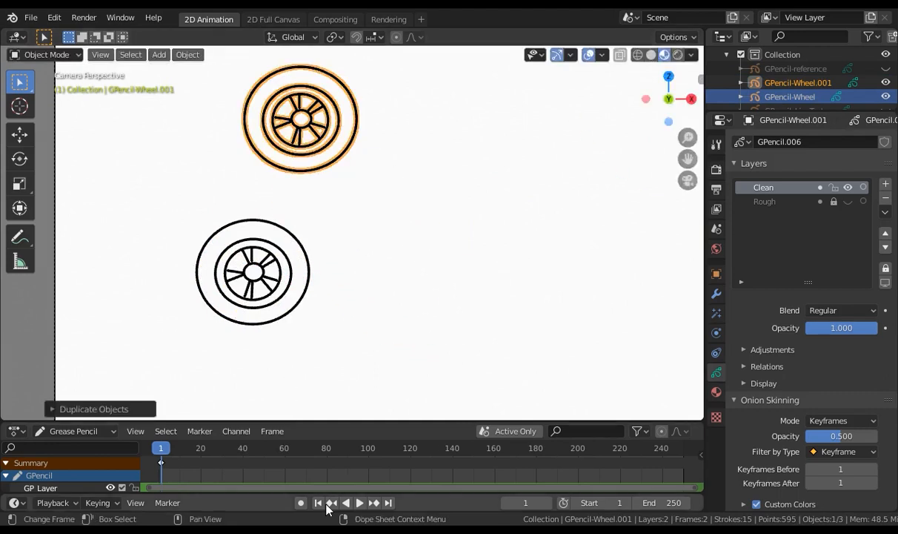
Move the duplicated wheel about 3.2 m along X and 1.4 m down, roughly level with the original wheel
left_click_drag(329, 145, 391, 190)
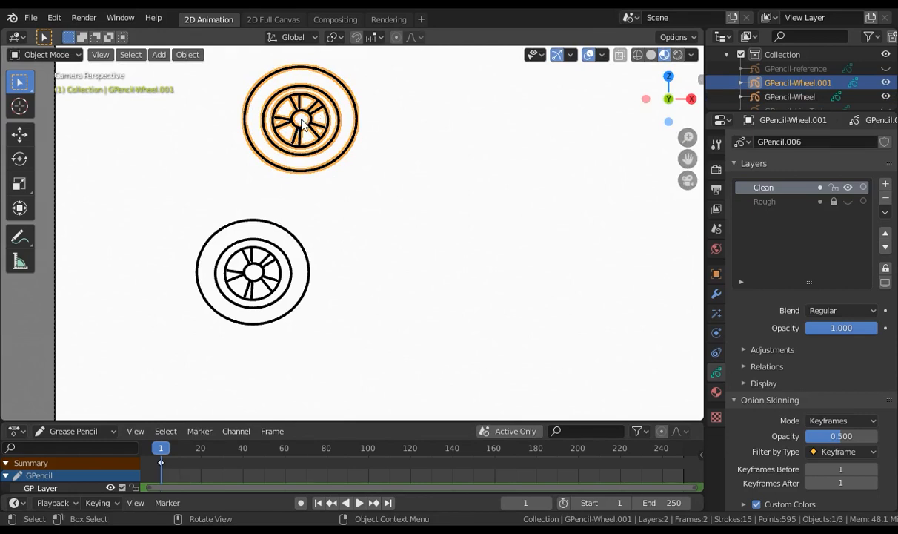
key("g")
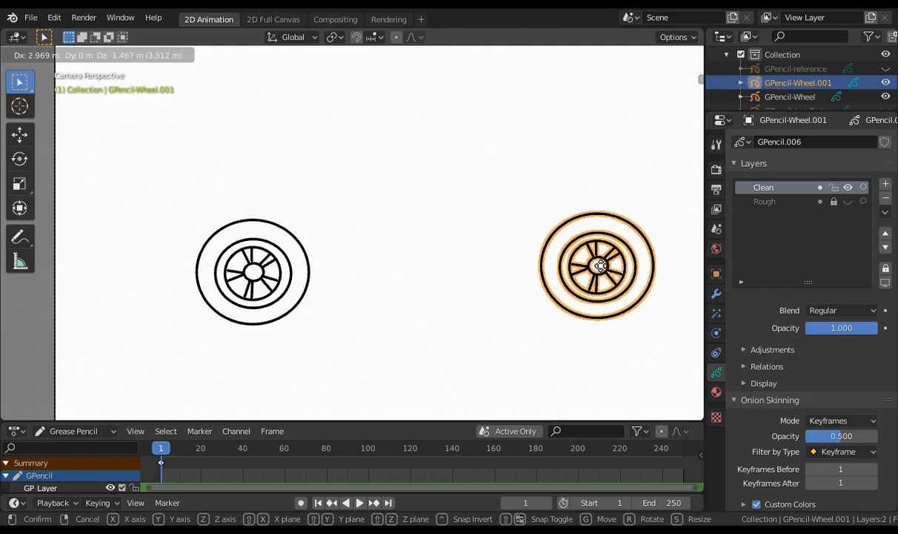
left_click(600, 265)
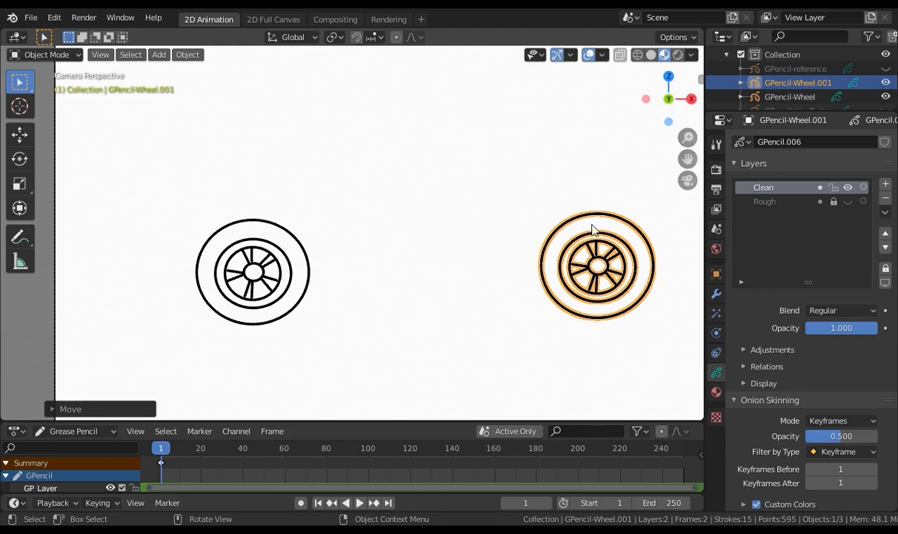
key("g")
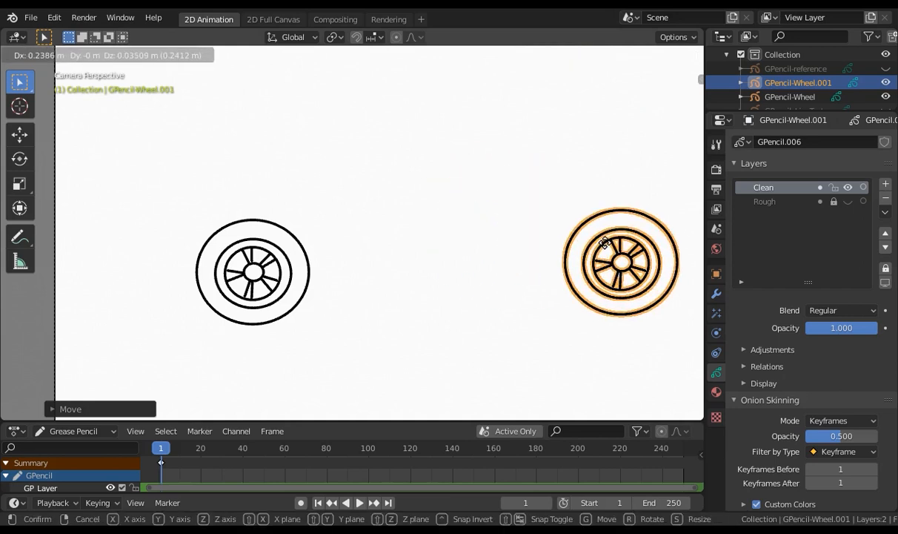
left_click(604, 241)
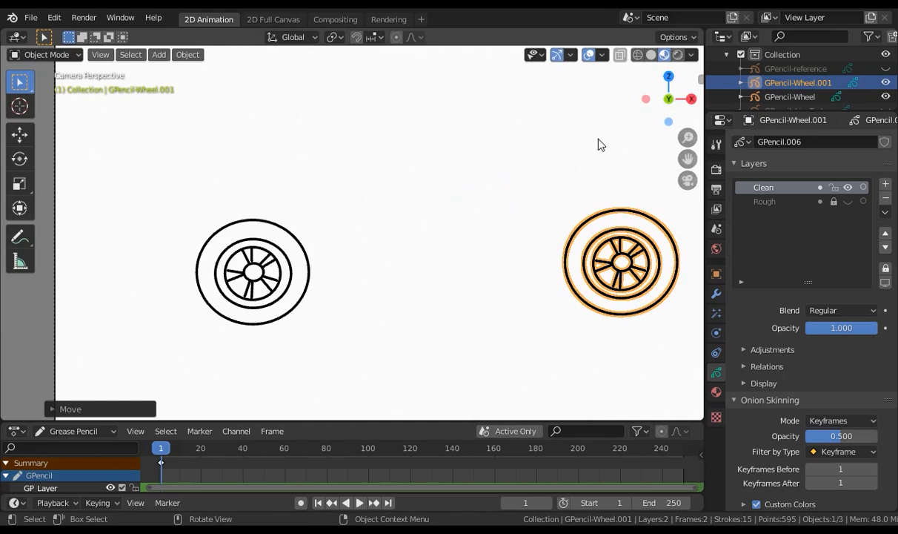
Select the original and duplicated wheel objects in turn to examine them as separate objects, ending on GPencil-Wheel
left_click(787, 96)
left_click(792, 82)
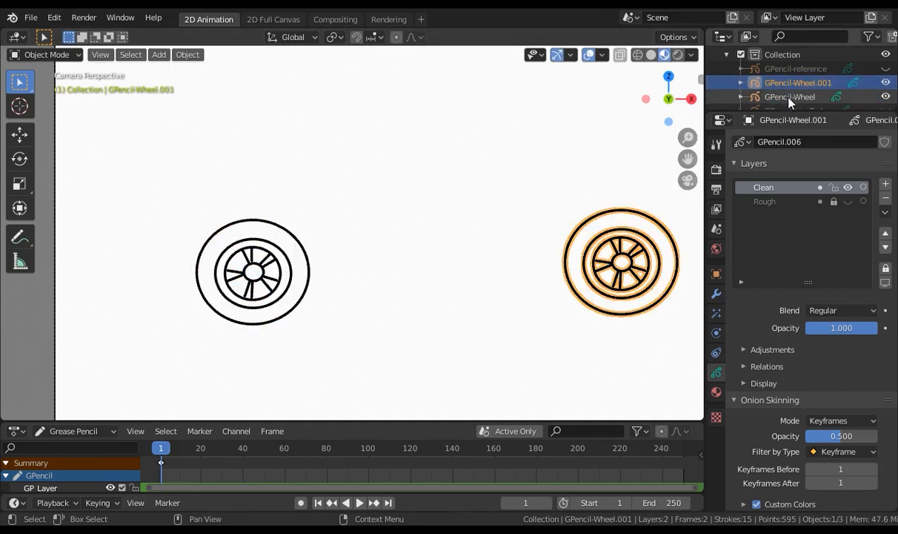
left_click(790, 97)
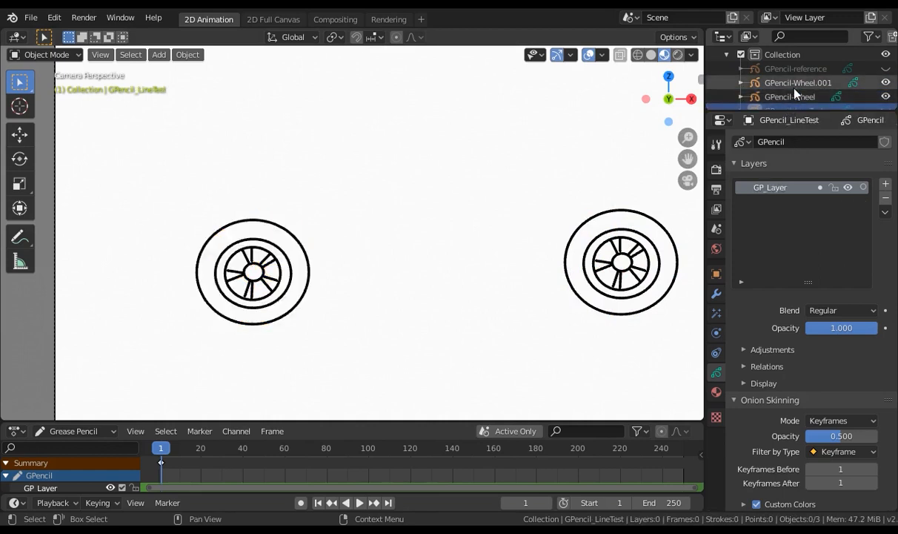
left_click(792, 84)
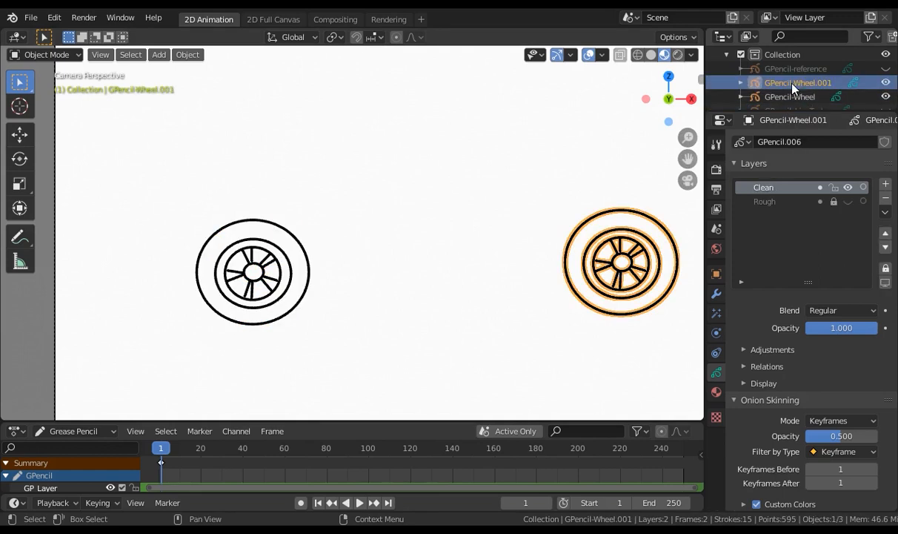
scroll(527, 206, "down", 1)
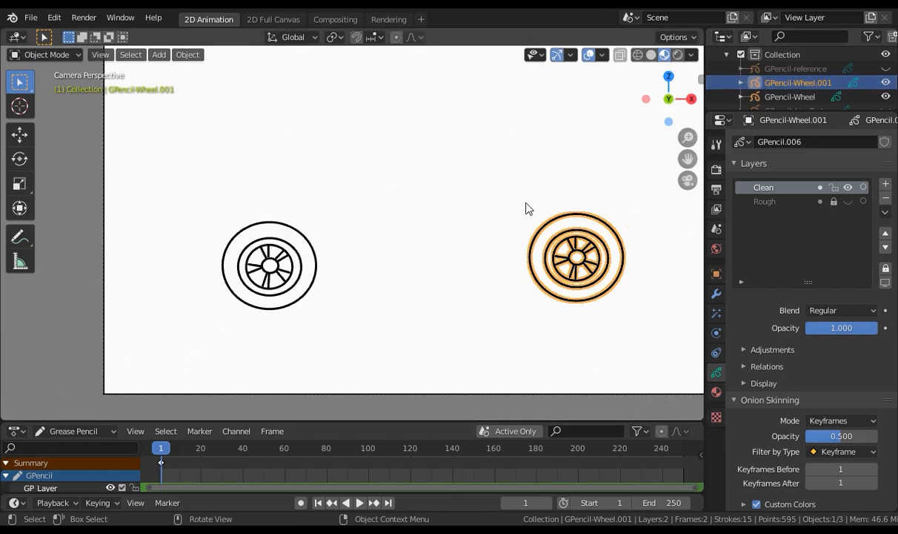
middle_click_drag(527, 209, 400, 195, "shift")
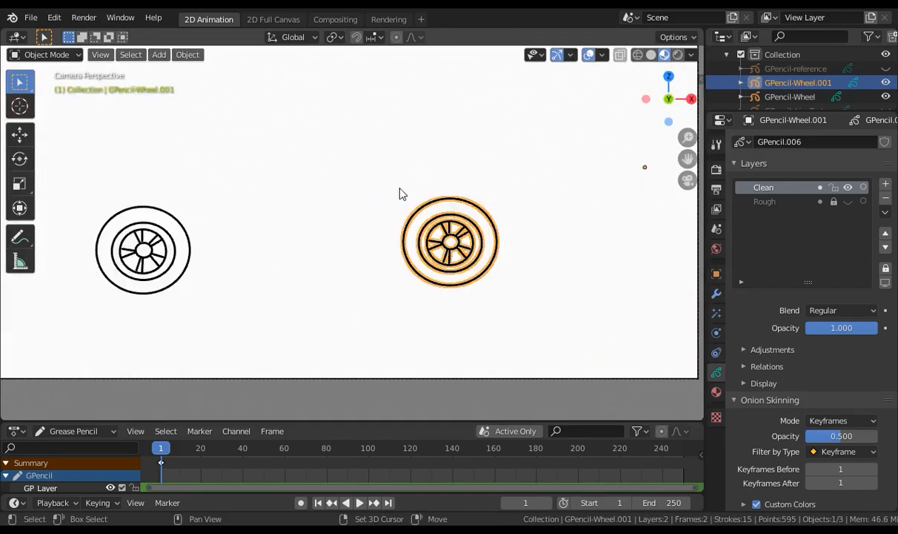
middle_click_drag(398, 193, 447, 236, "shift")
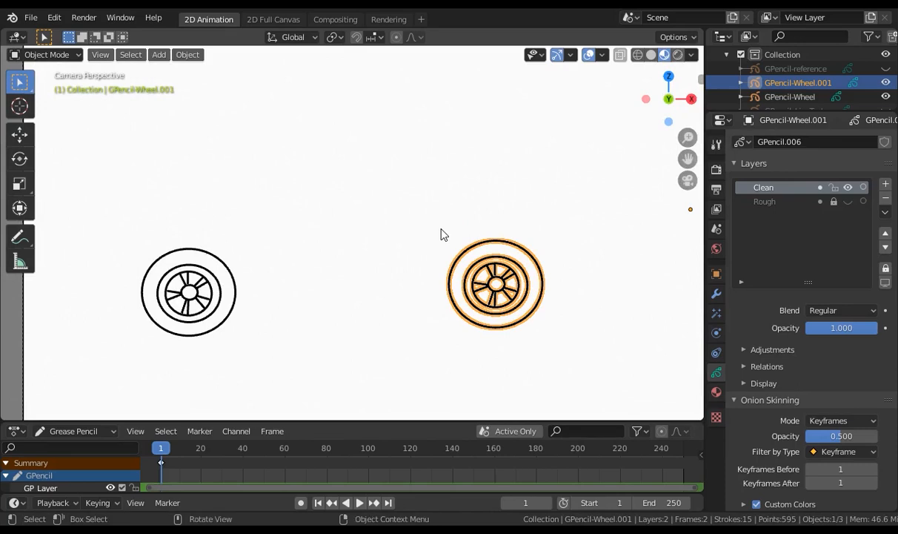
middle_click_drag(440, 222, 439, 229, "shift")
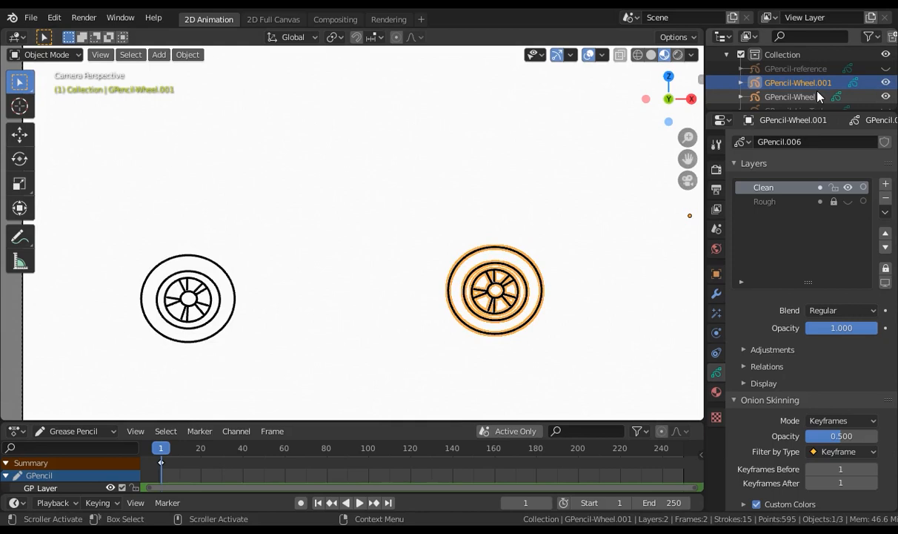
left_click(774, 95)
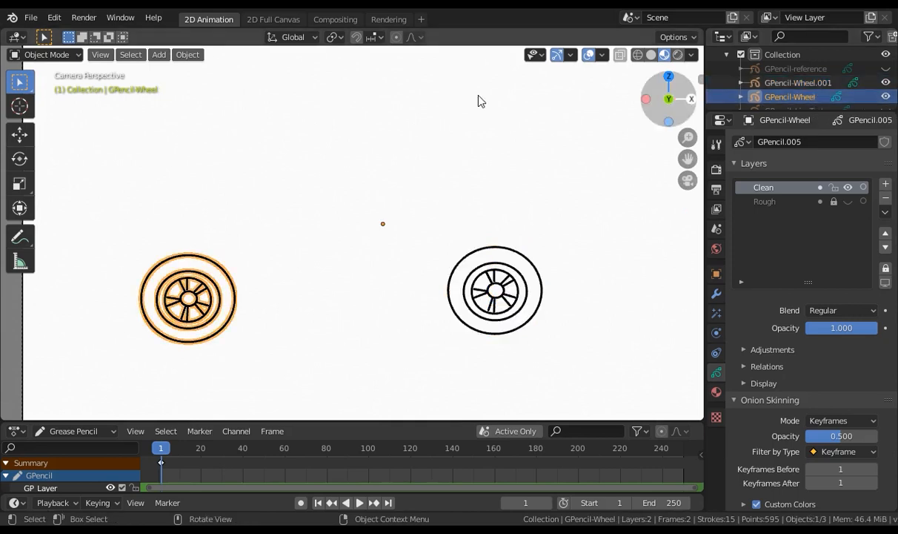
Add a blank Grease Pencil object and rename it GPencil-CarBody
left_click(158, 57)
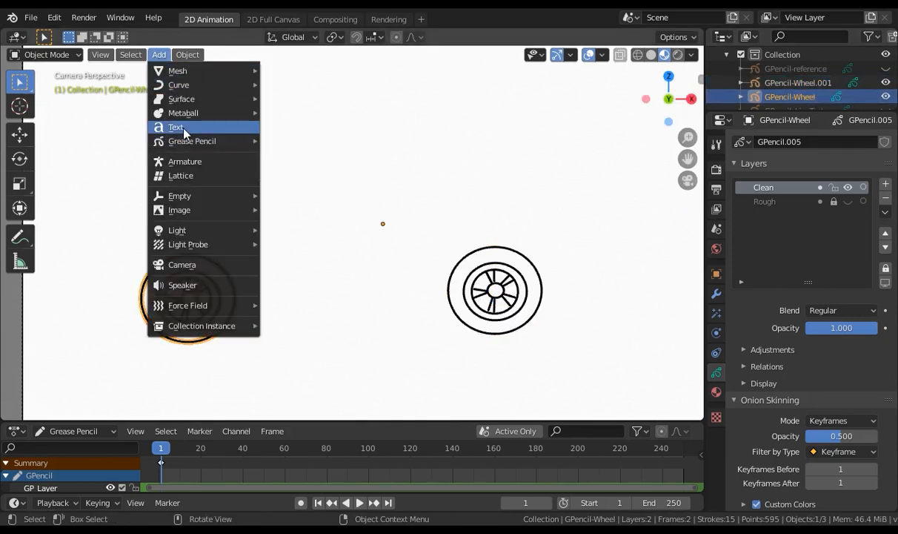
mouse_move(197, 145)
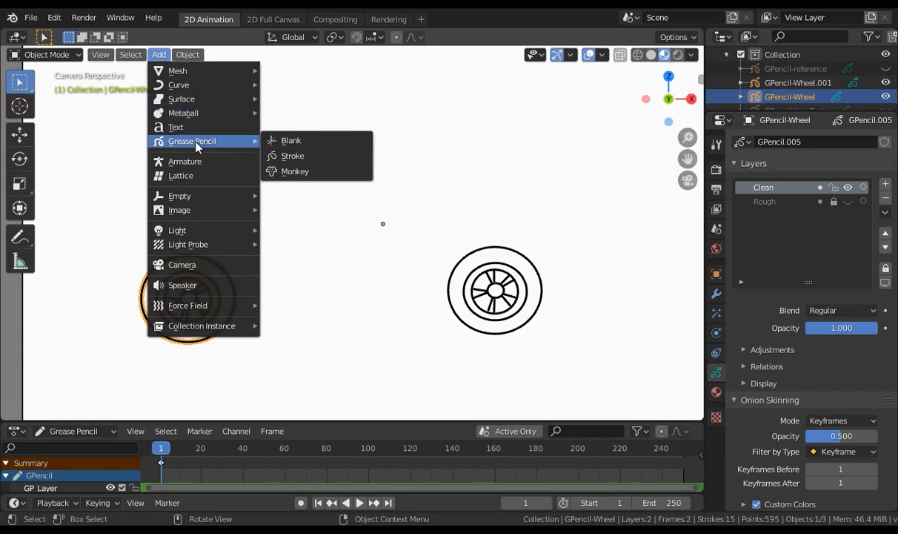
left_click(291, 141)
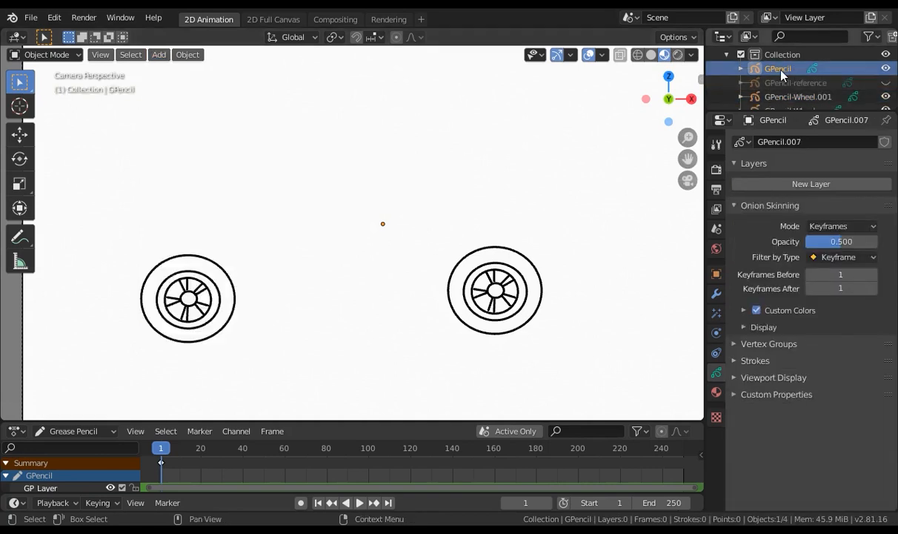
double_click(778, 68)
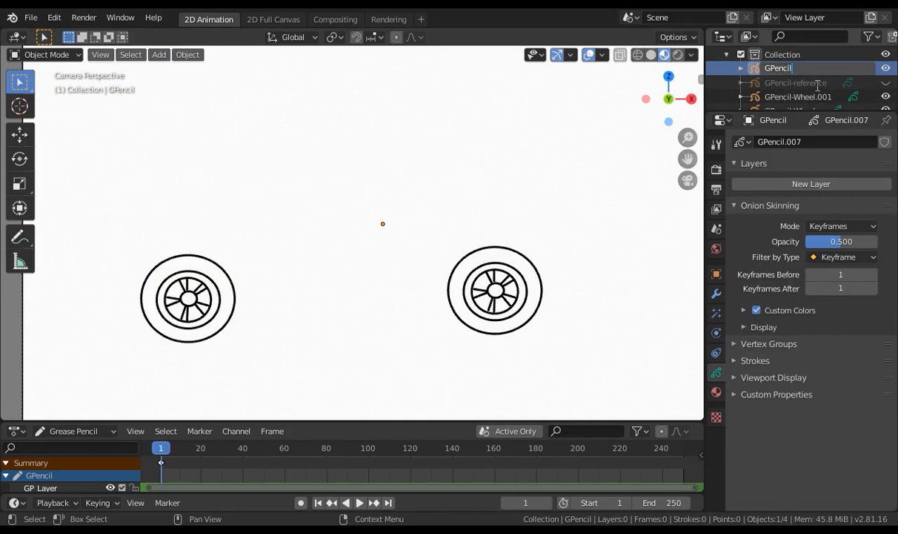
type("-CarBody")
key("Return")
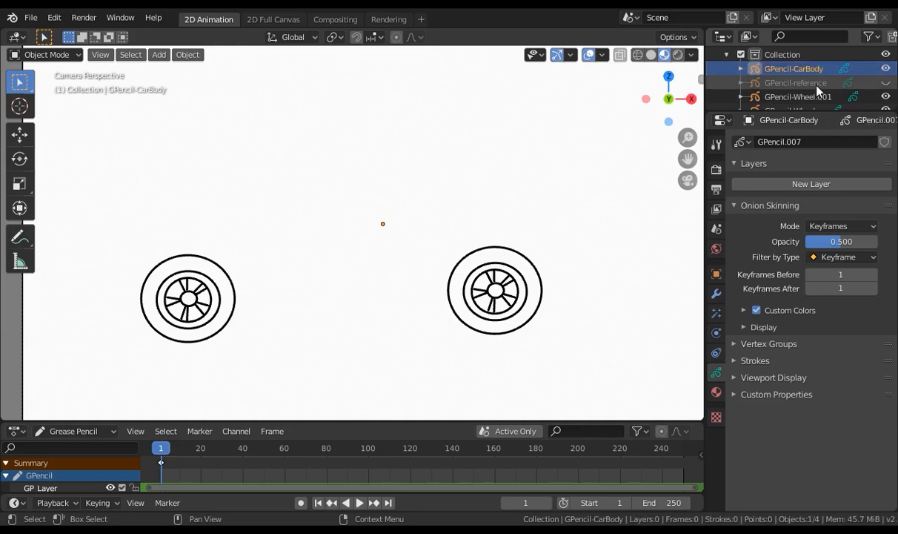
Add two layers to GPencil-CarBody, naming the first Rough and the one above it Clean
left_click(813, 184)
double_click(785, 190)
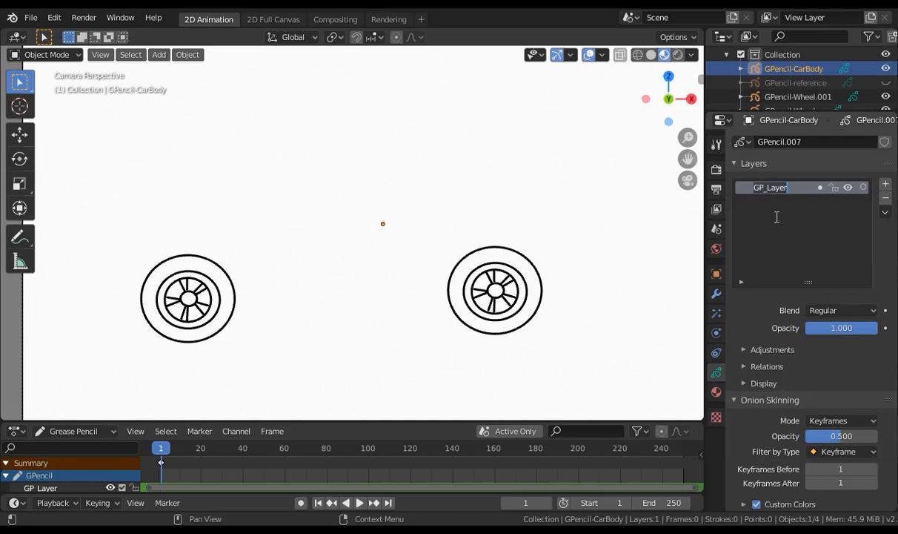
type("Rough")
left_click(886, 184)
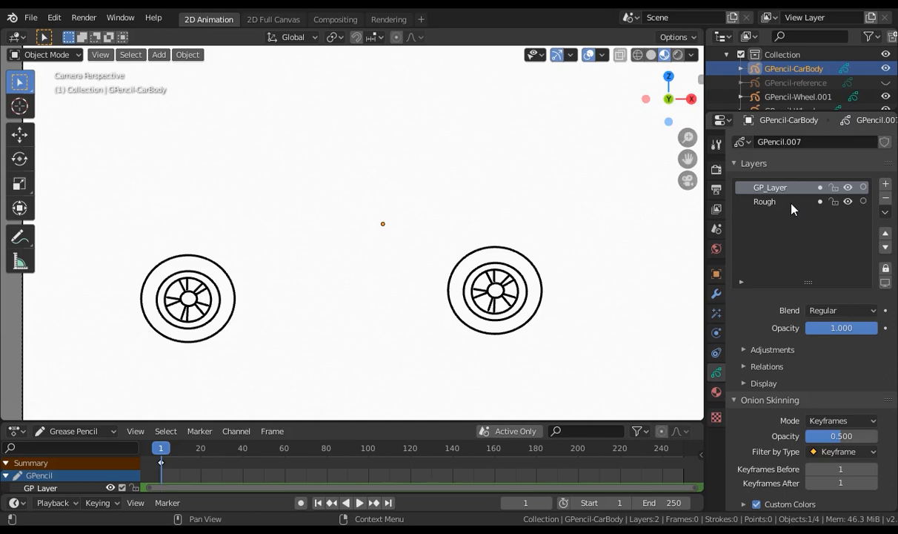
double_click(775, 190)
type("C")
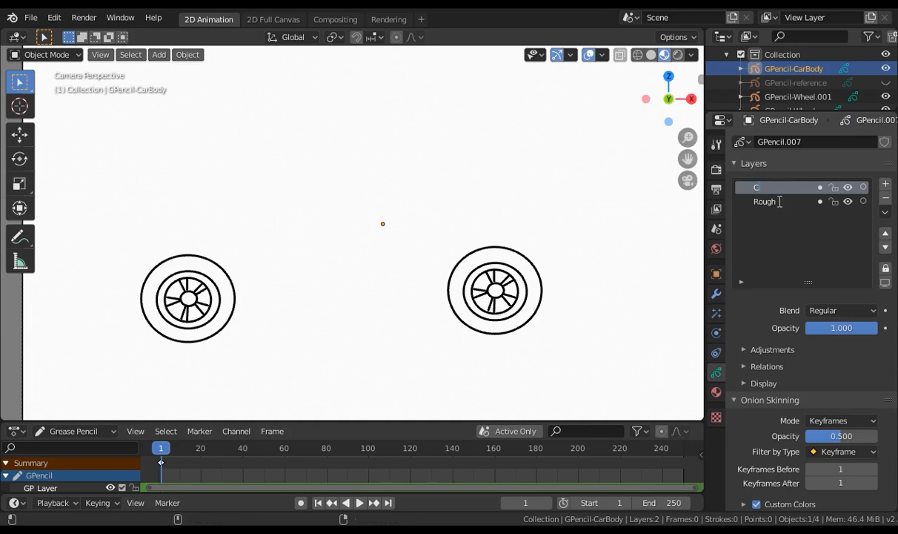
type("lean")
key("Return")
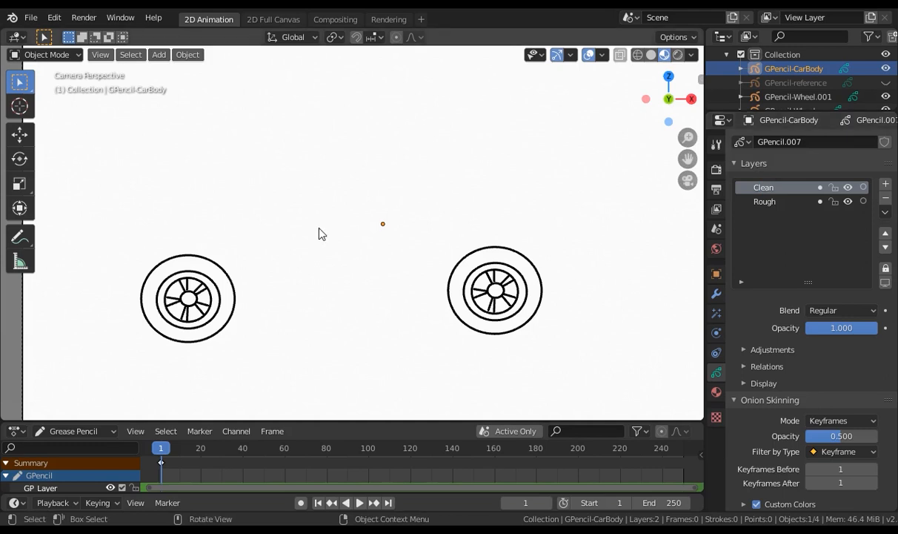
Switch GPencil-CarBody to Draw mode for sketching the car body
key("ctrl+Tab")
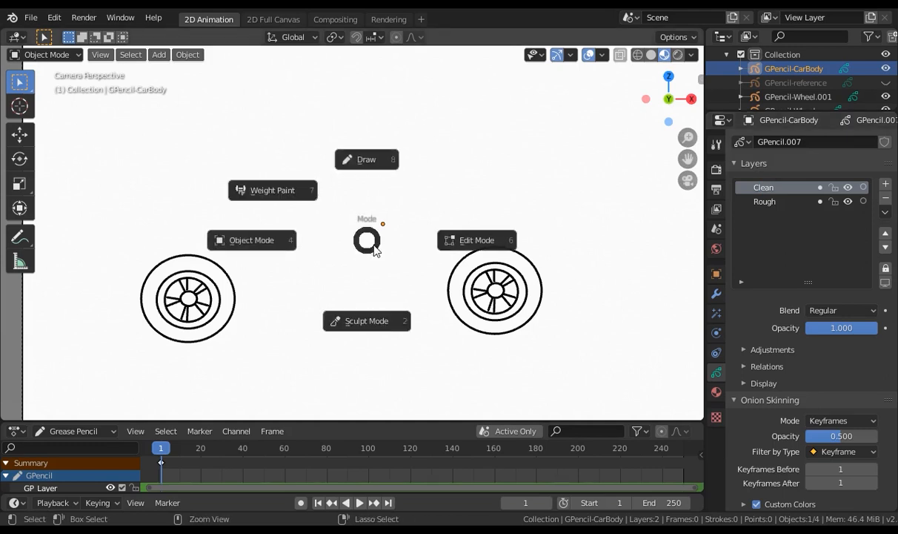
left_click(367, 159)
left_click(255, 278)
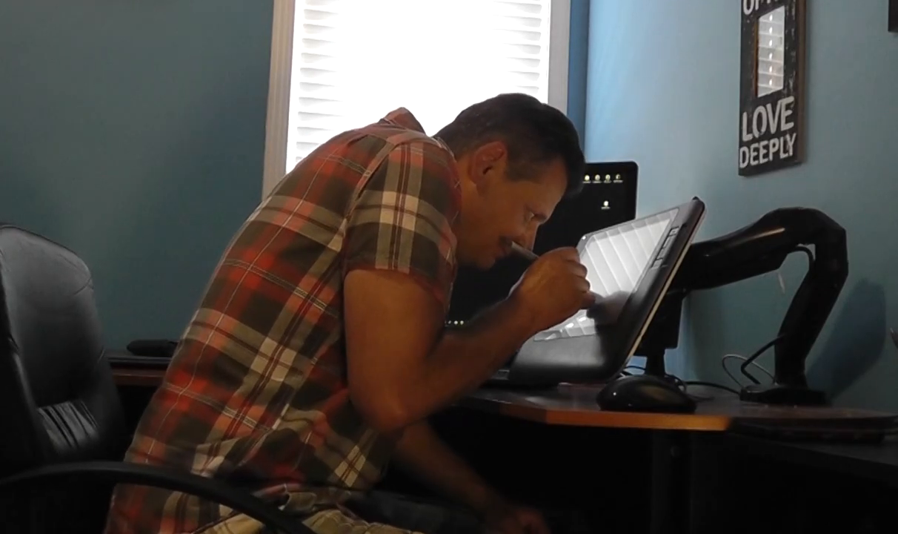
mouse_move(237, 301)
left_mouse_down()
mouse_move(337, 293)
mouse_move(377, 176)
left_mouse_up()
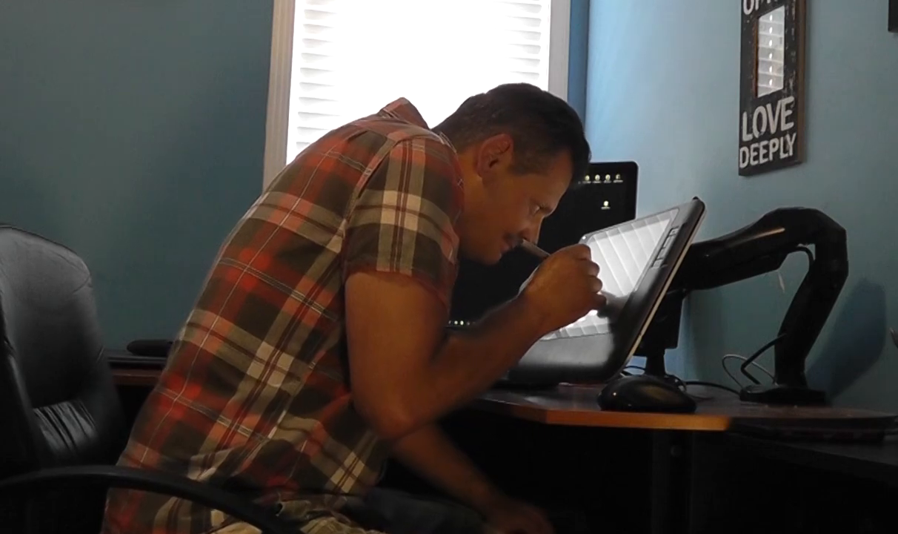
left_click_drag(317, 254, 445, 296)
left_click_drag(444, 118, 304, 96)
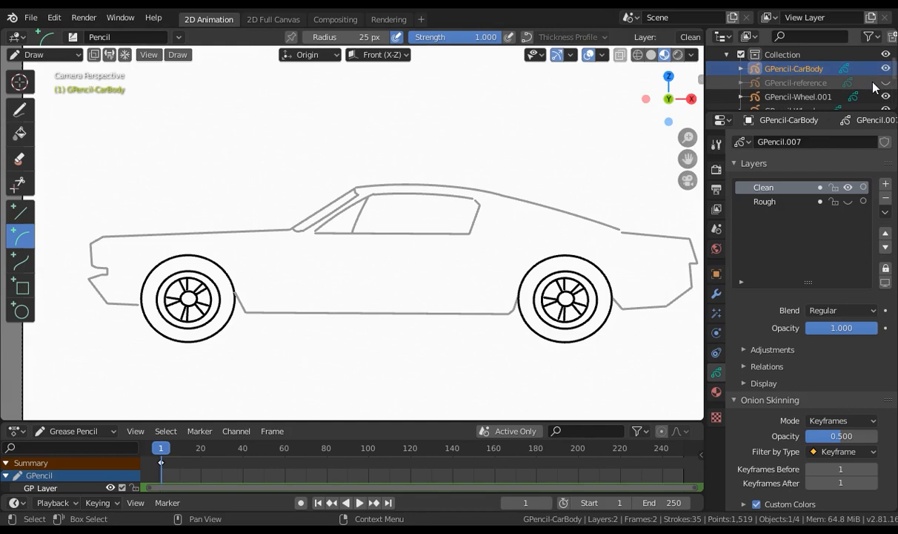
Hide and show GPencil-CarBody, GPencil-Wheel.001 and GPencil-Wheel in turn to examine which part of the car each object holds
double_click(890, 69)
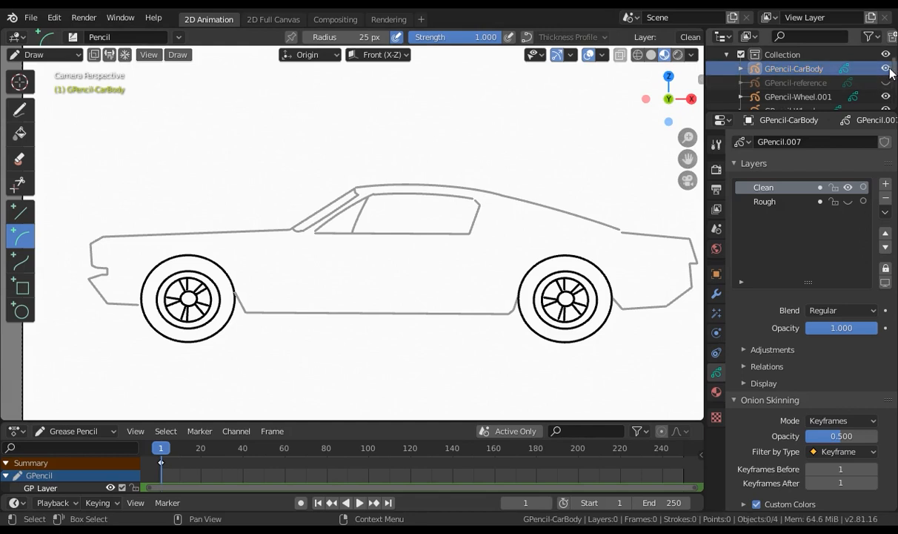
left_click(886, 97)
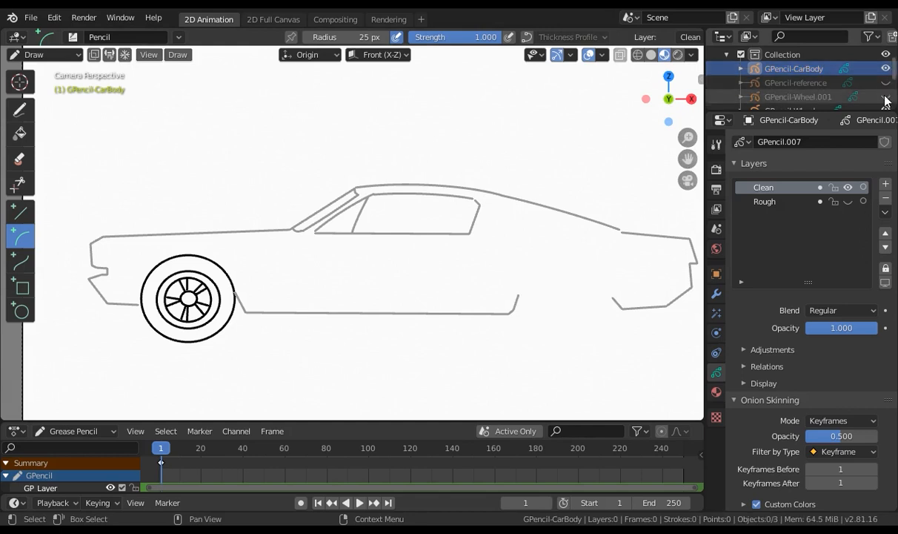
left_click(886, 97)
left_click(885, 97)
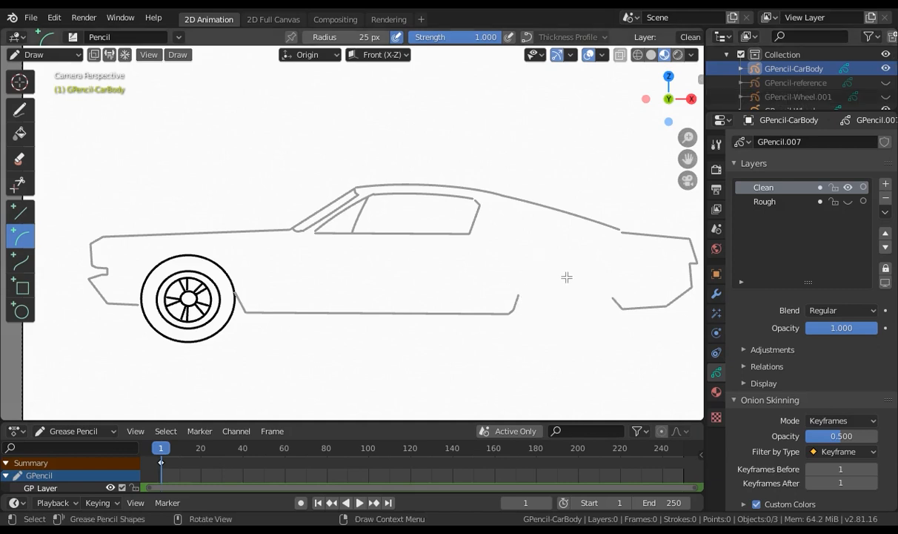
scroll(884, 90, "down", 1)
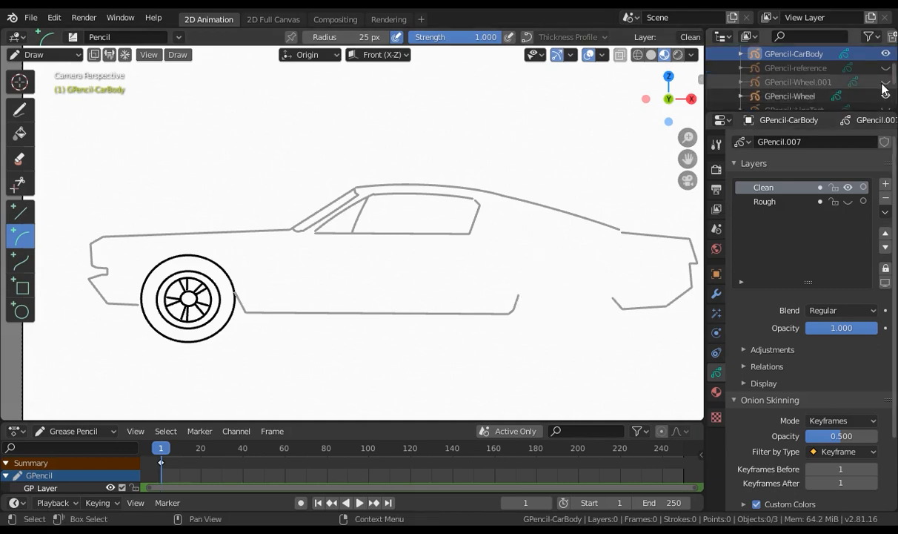
left_click(885, 82)
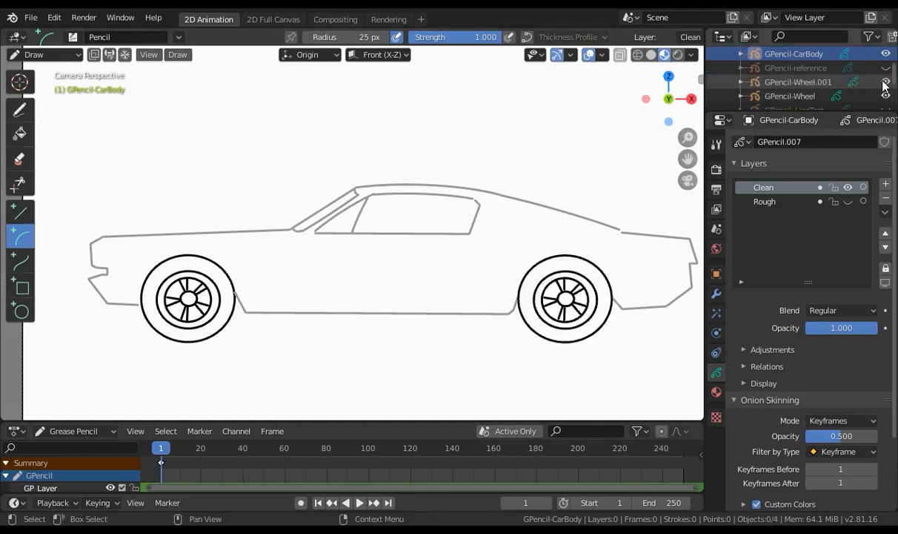
left_click(886, 97)
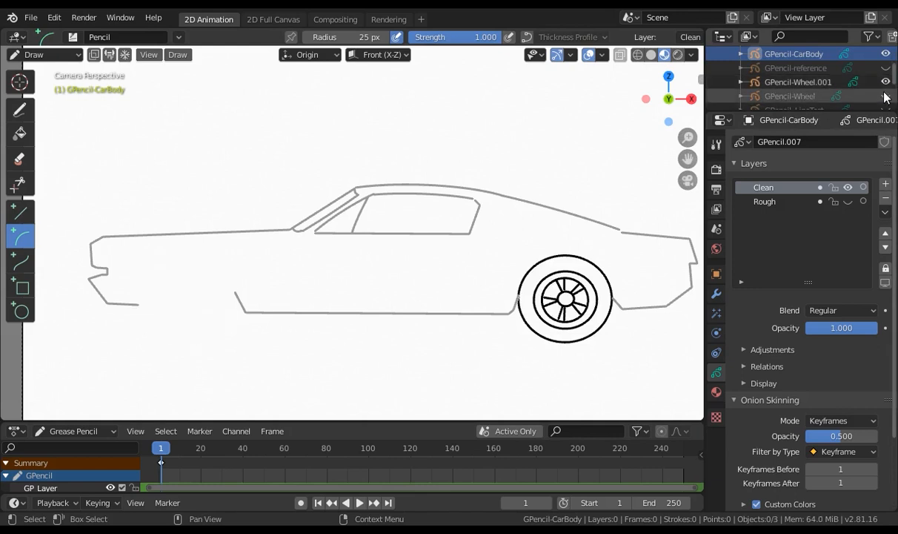
left_click(886, 96)
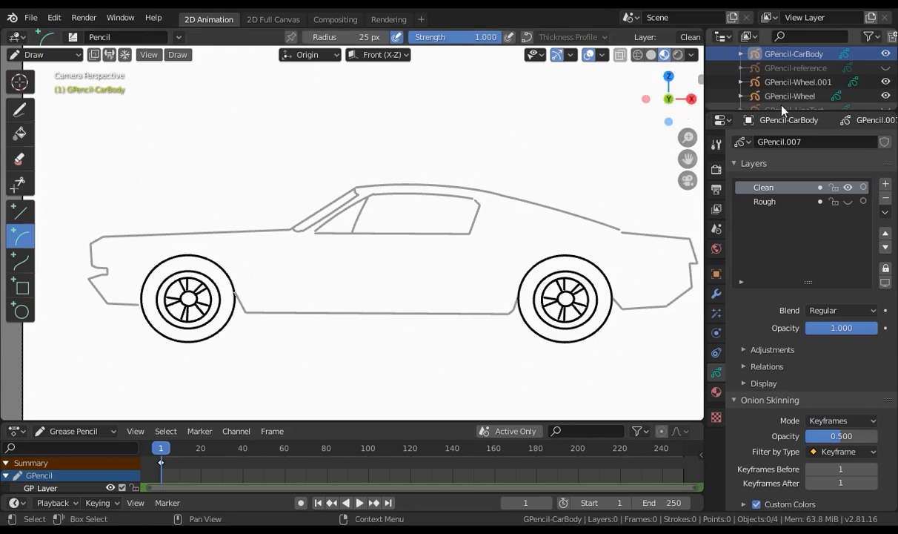
Try moving GPencil-CarBody separately from the wheels in Object Mode, cancel the move and deselect all objects
left_click(797, 54)
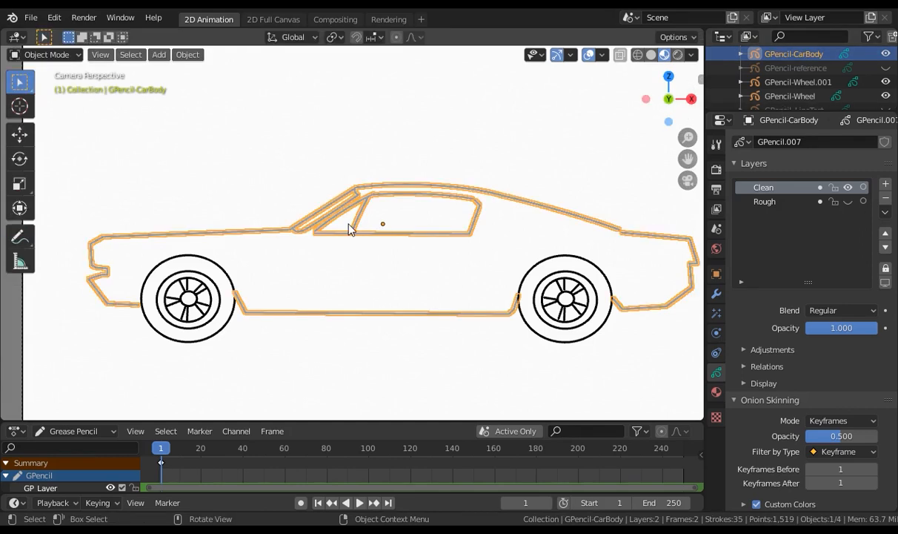
key("g")
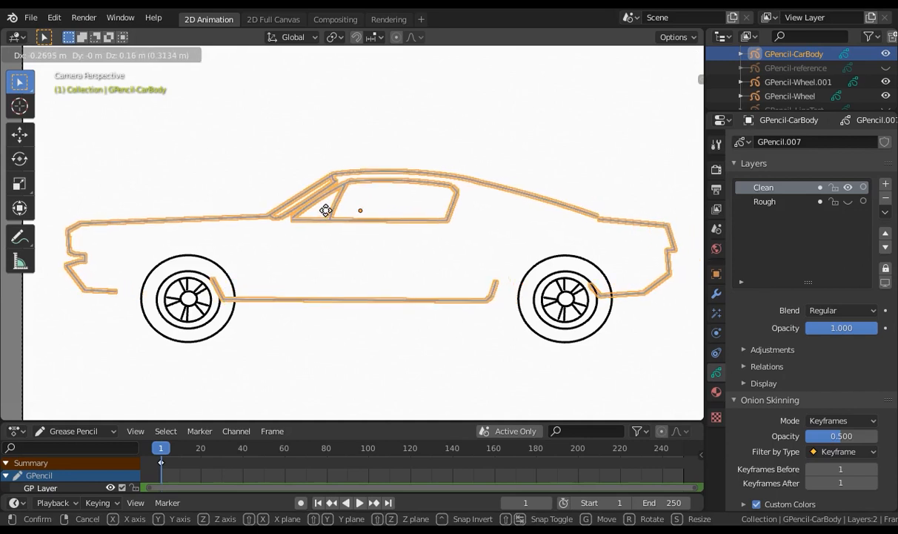
right_click(326, 210)
key("alt+a")
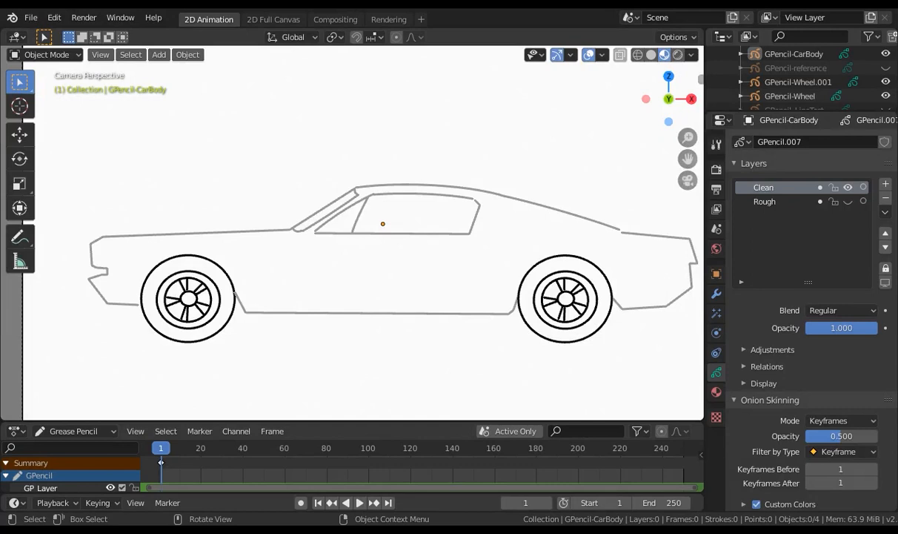